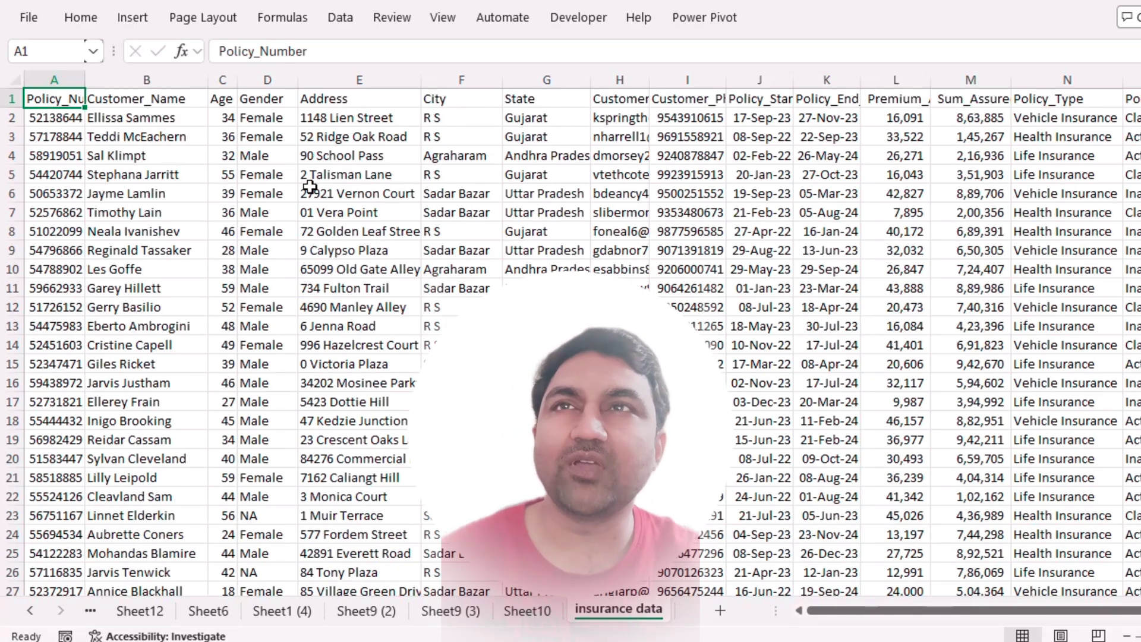
- Turn on AutoFilter for the header row and filter Gender to Male only
left_click(86, 18)
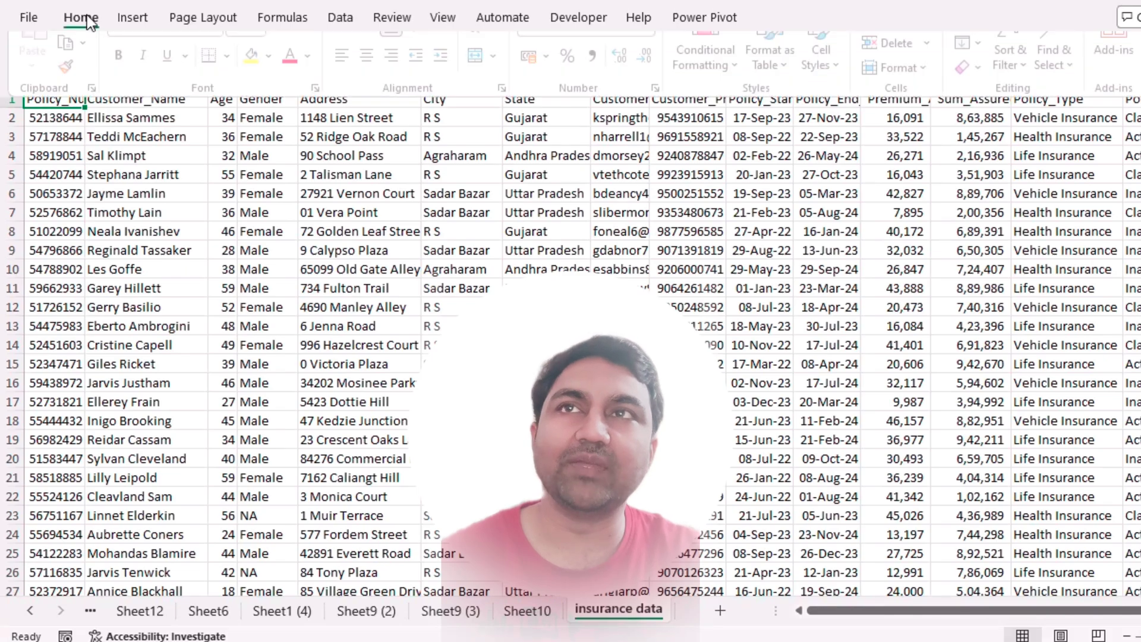
left_click(347, 21)
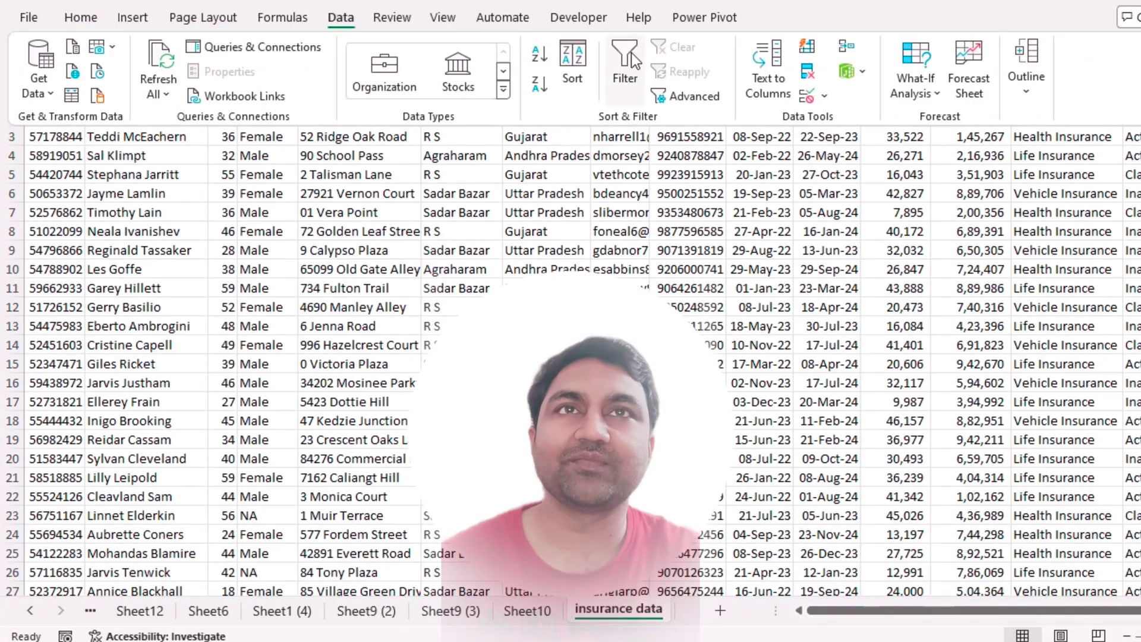
left_click(640, 76)
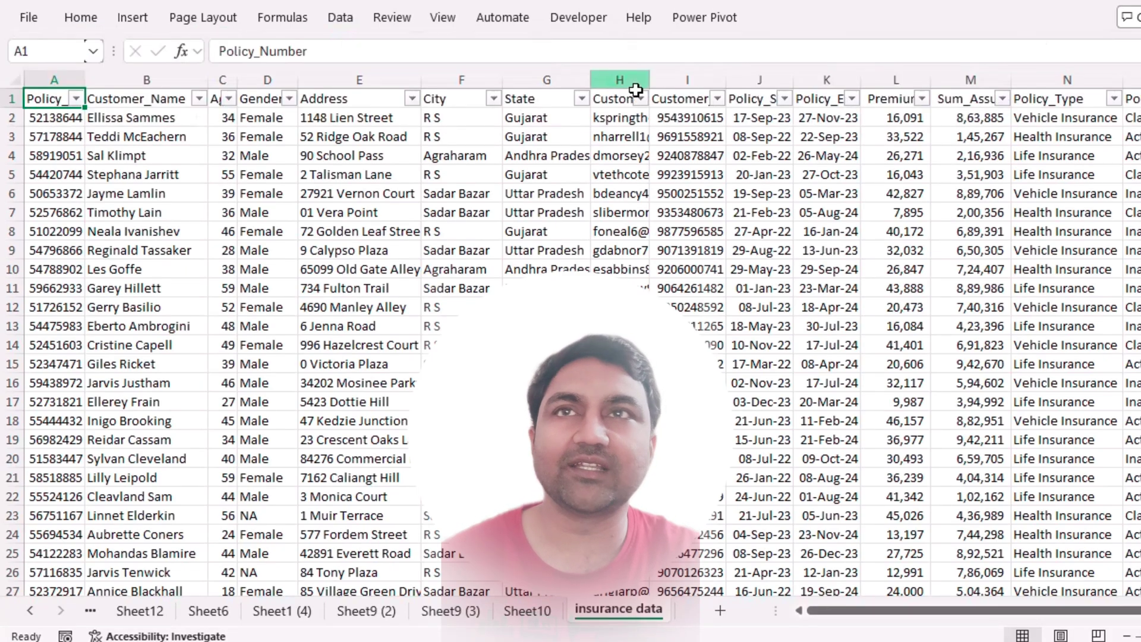
left_click(288, 98)
left_click(100, 346)
left_click(113, 380)
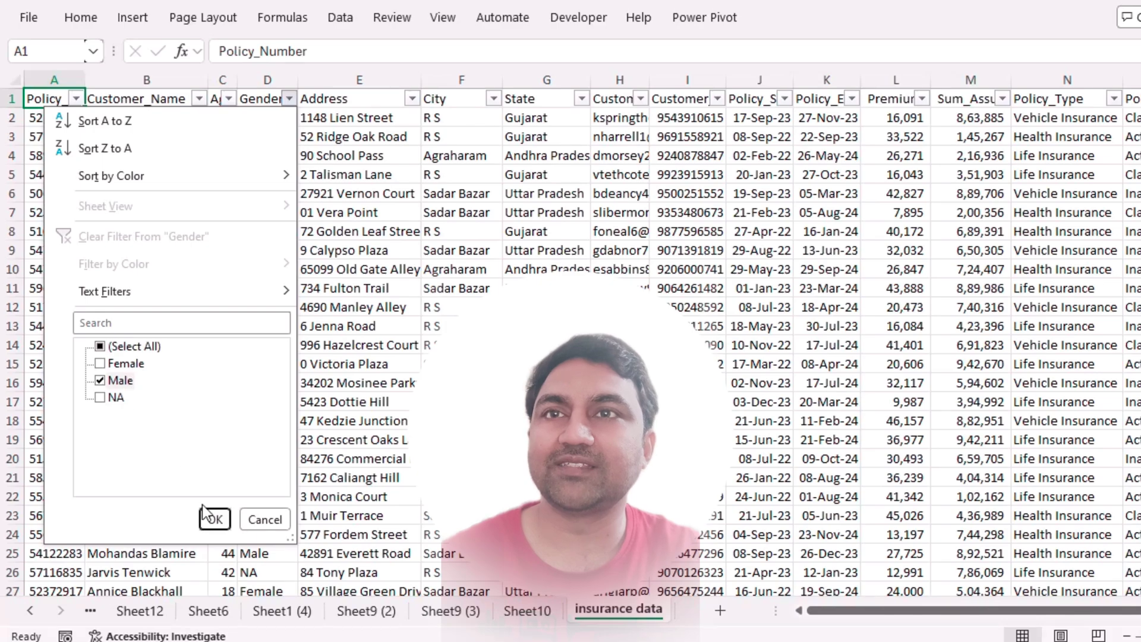
left_click(210, 518)
- Filter State to Andhra Pradesh and Policy_Type to Health Insurance
left_click(581, 99)
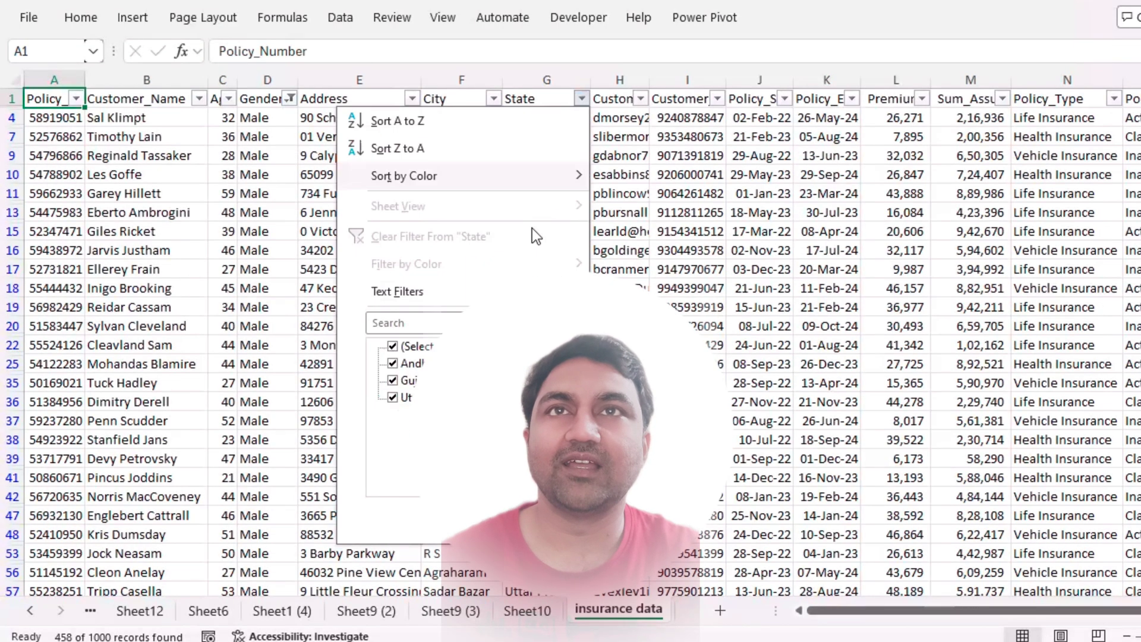
left_click(392, 346)
left_click(392, 363)
left_click(501, 518)
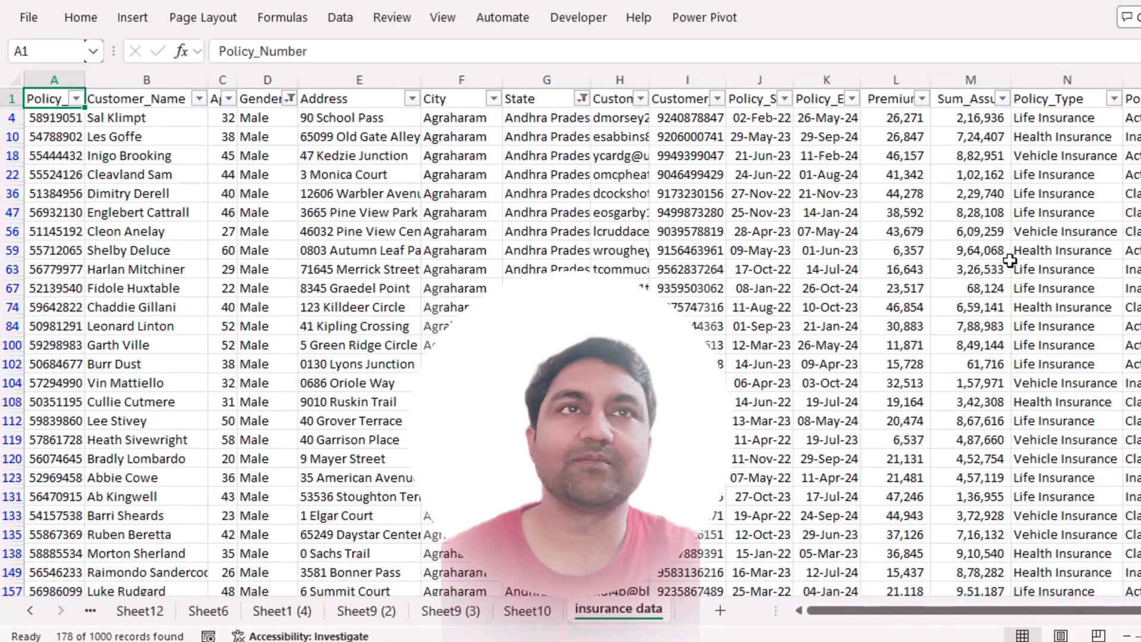
left_click(1113, 99)
left_click(950, 346)
left_click(966, 364)
left_click(1040, 519)
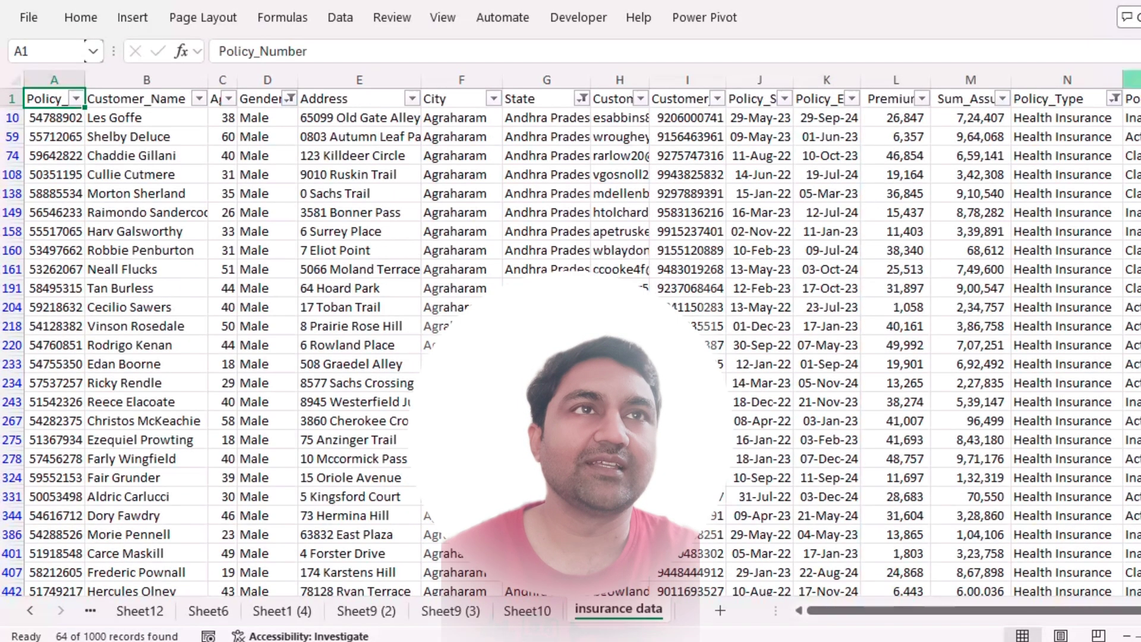
- Filter Policy_Status to Active, leaving 25 of 1000 records
left_click(1137, 98)
left_click(985, 346)
left_click(1009, 364)
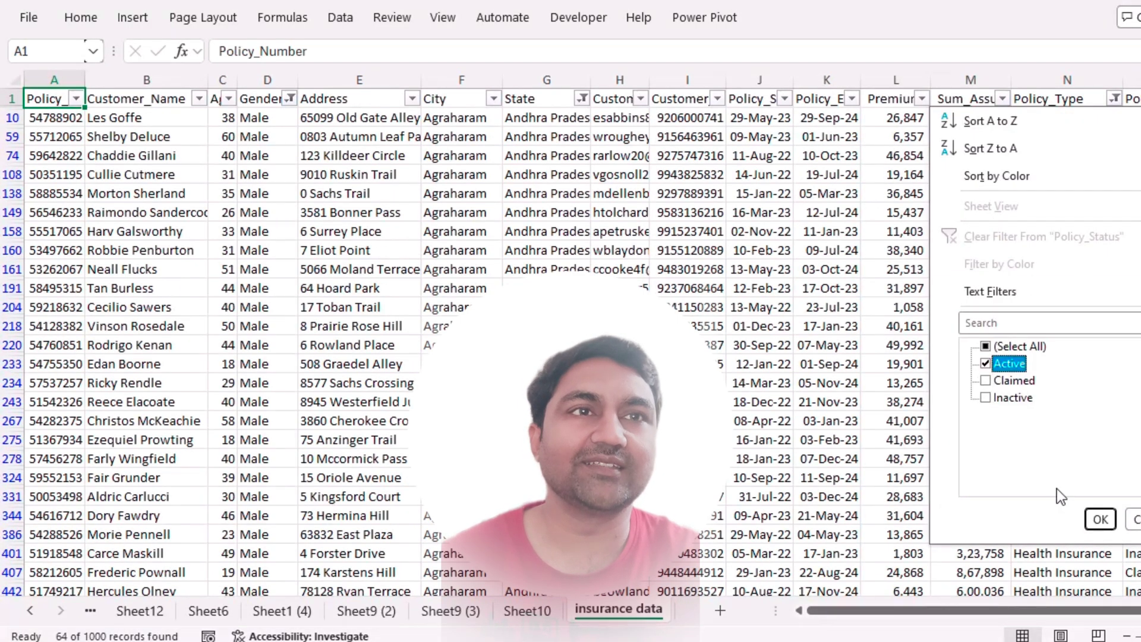
left_click(1098, 520)
left_click(312, 190)
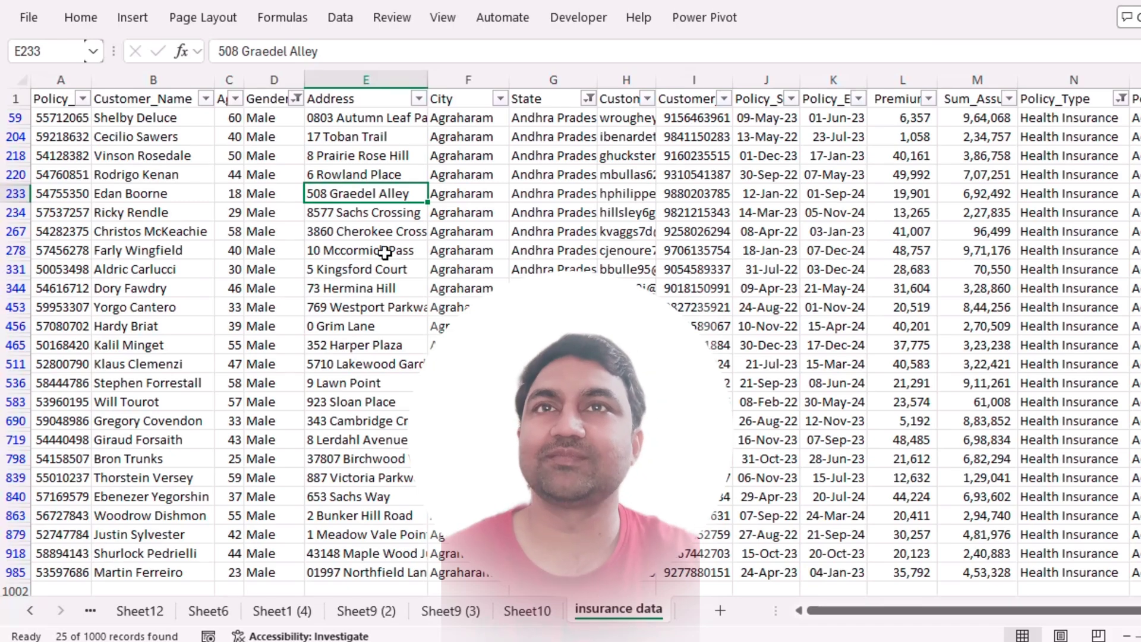
- From cell A1, clear the AutoFilter with Ctrl+Shift+L and select column A down to row 1001
key("ctrl+Up")
key("ctrl+Left")
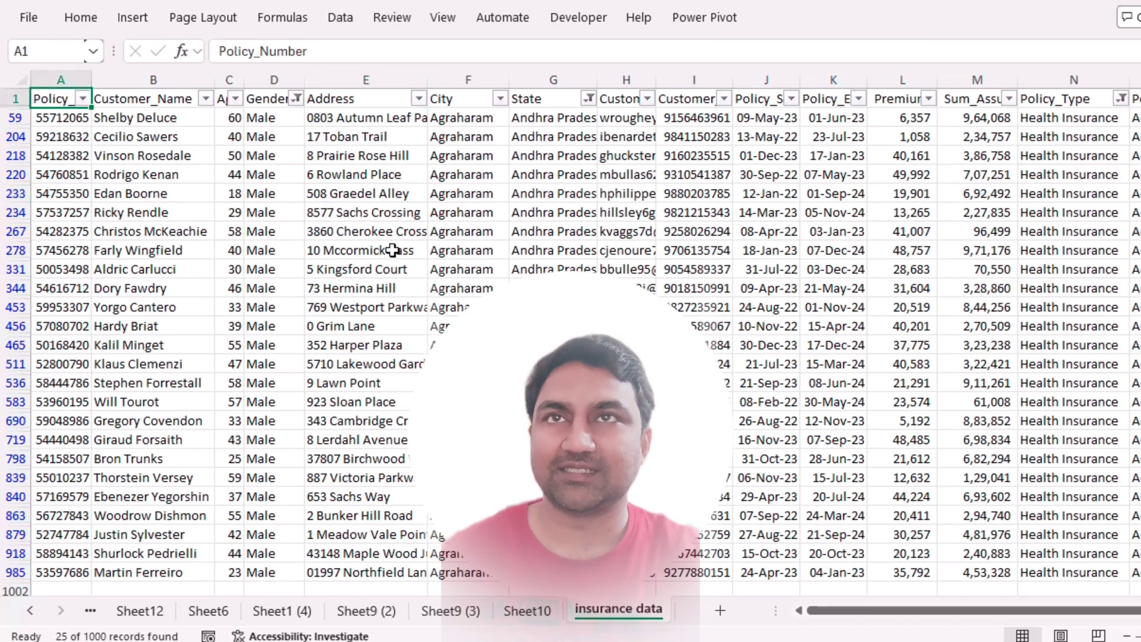
key("ctrl+shift+l")
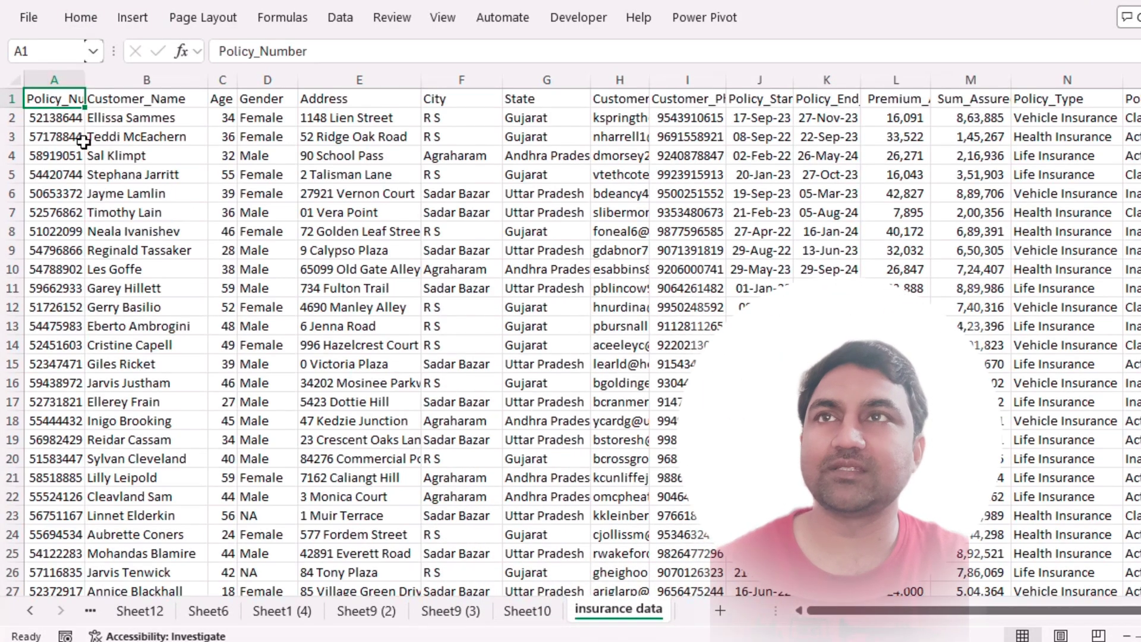
key("ctrl+shift+Down")
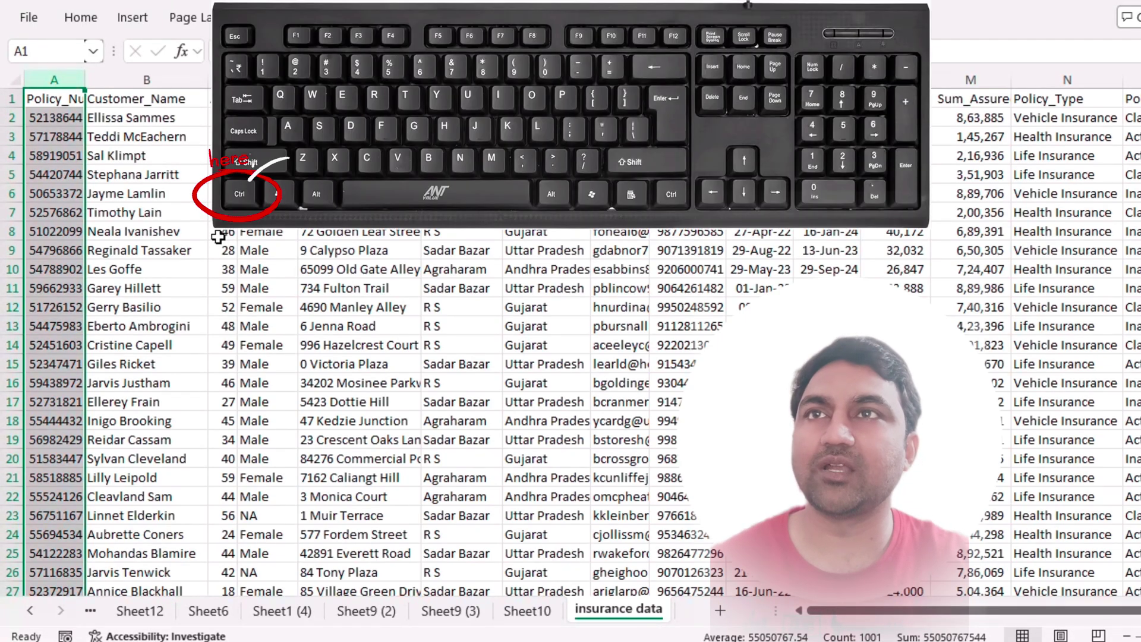
- Insert a blank column A, then convert range B1:T1001 into a table with headers
key("ctrl+plus")
left_click(265, 236)
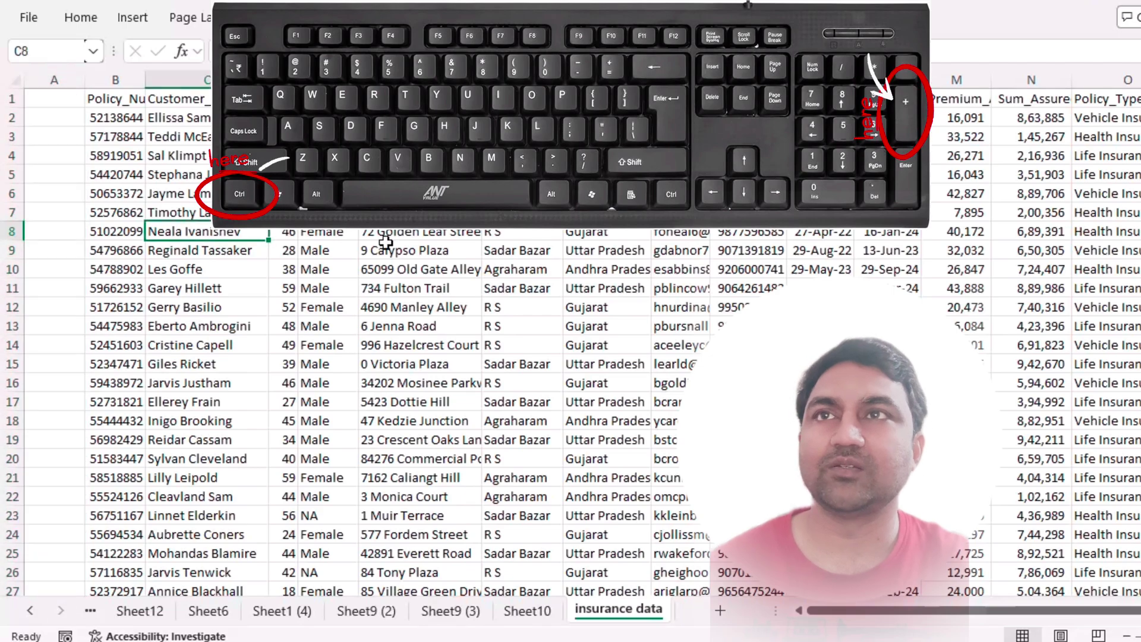
left_click(327, 233)
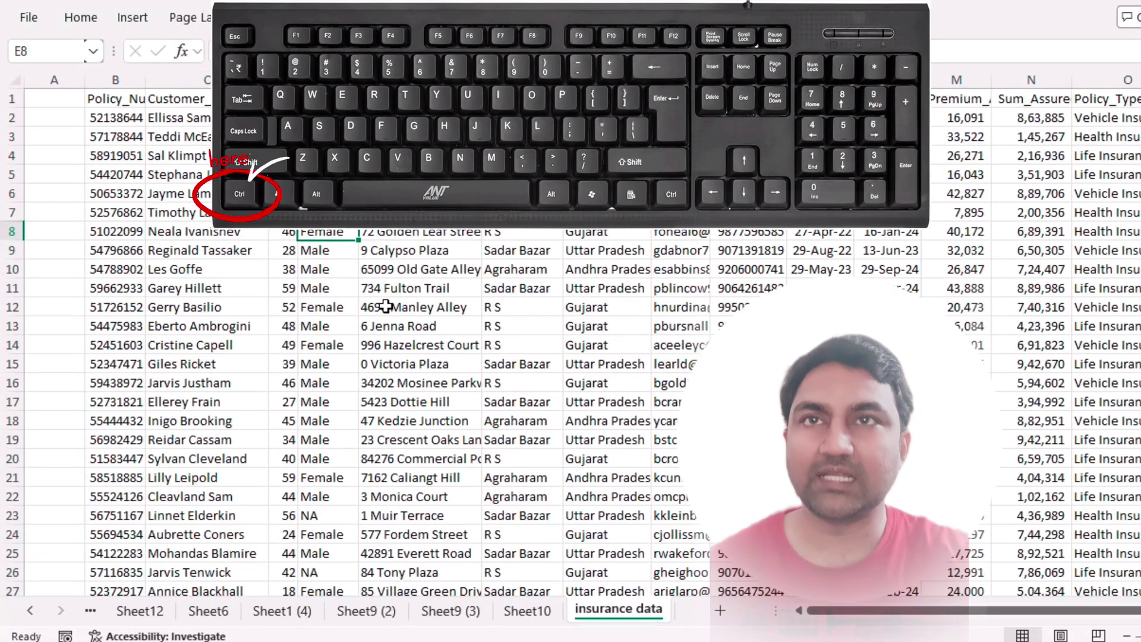
key("ctrl+l")
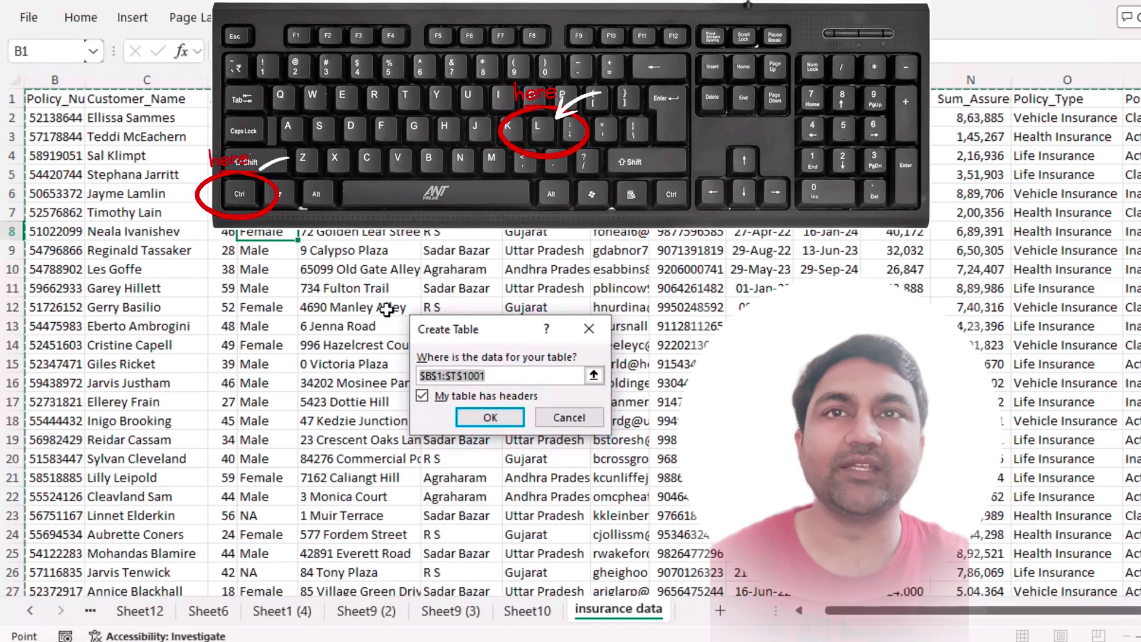
left_click(508, 408)
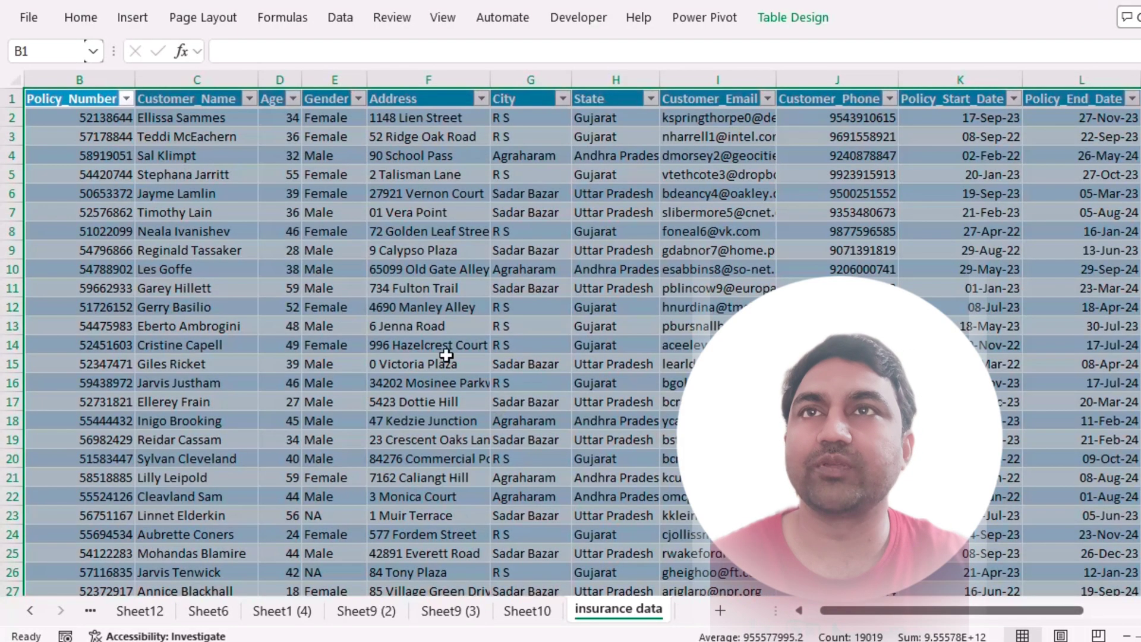
- Turn off Banded Rows and apply a Medium blue table style to the insurance table
left_click(612, 194)
left_click(794, 18)
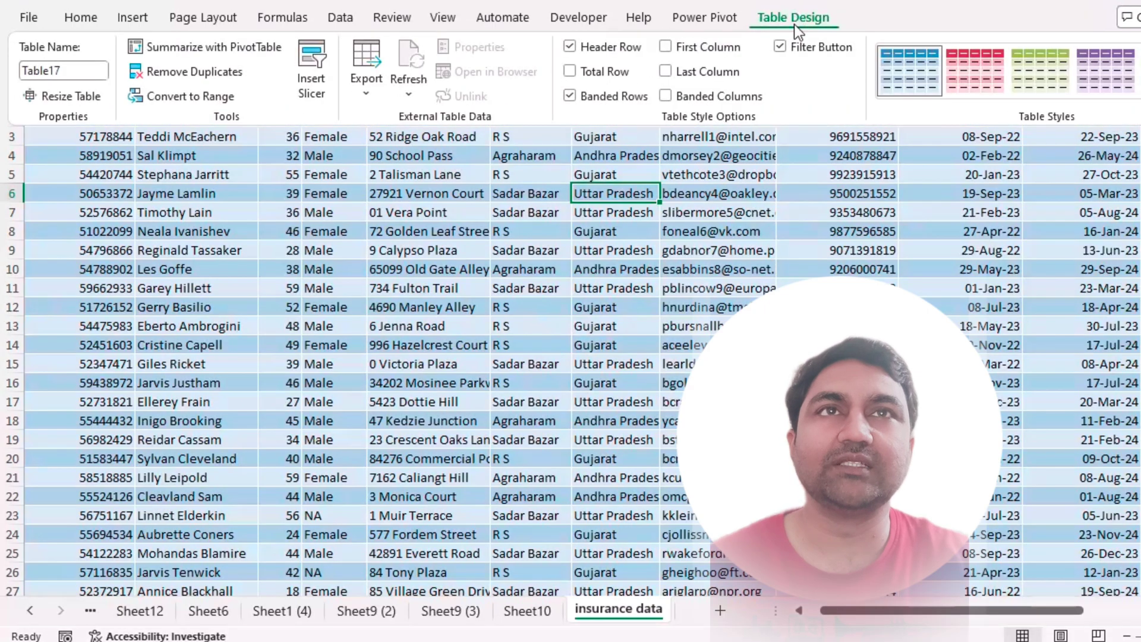
left_click(603, 98)
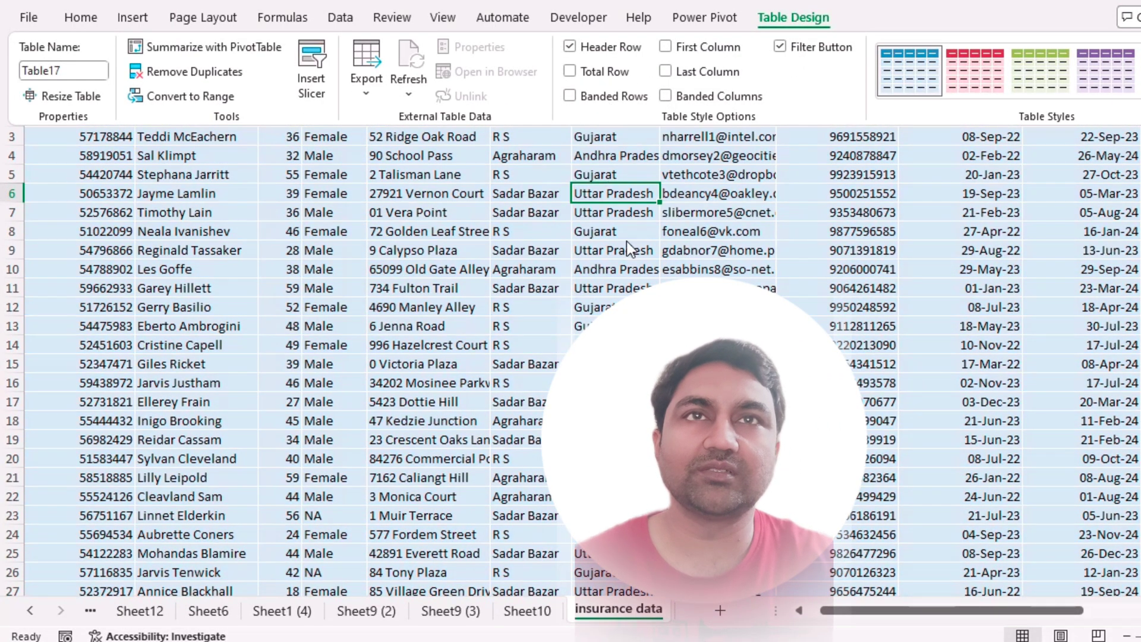
left_click(1138, 89)
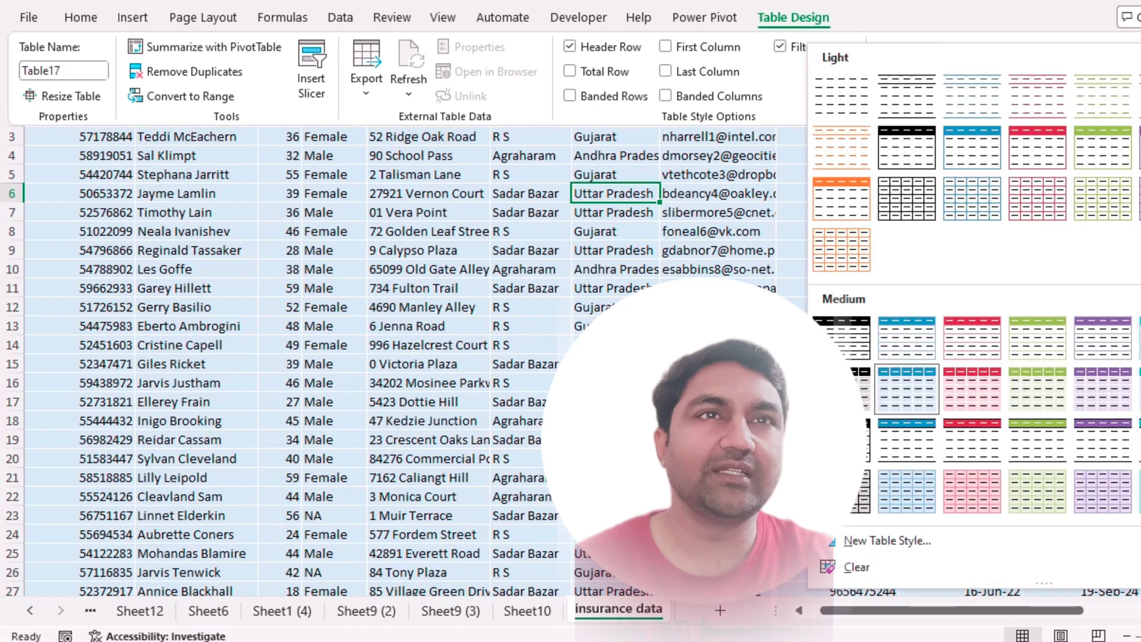
left_click(912, 344)
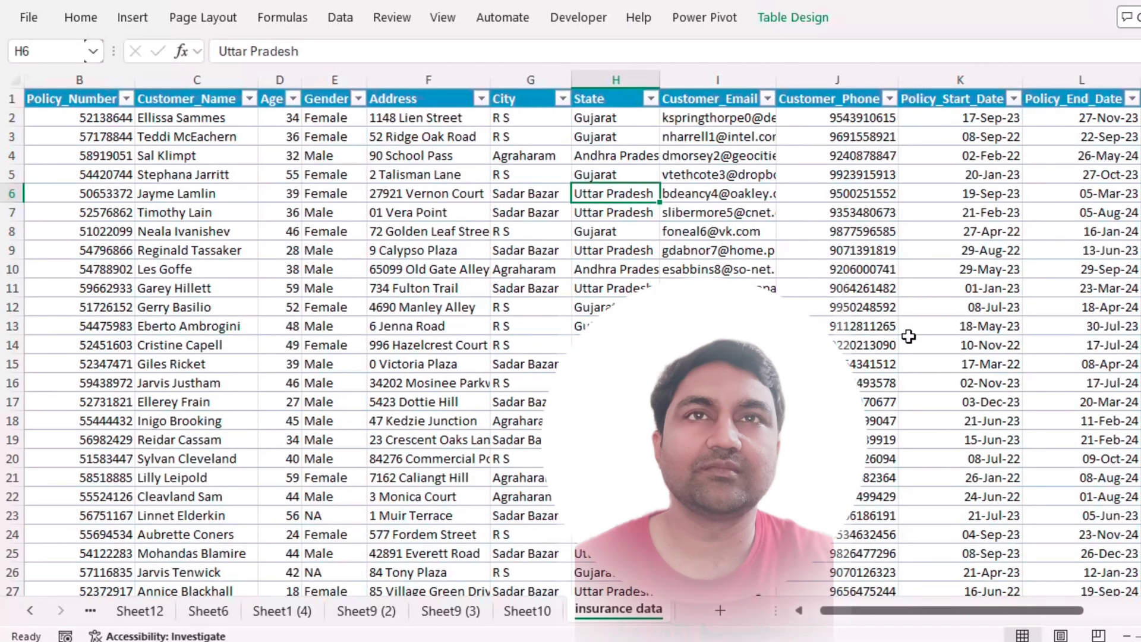
- Drag column A much wider to leave a broad blank margin beside the table
left_click_drag(1004, 612, 993, 612)
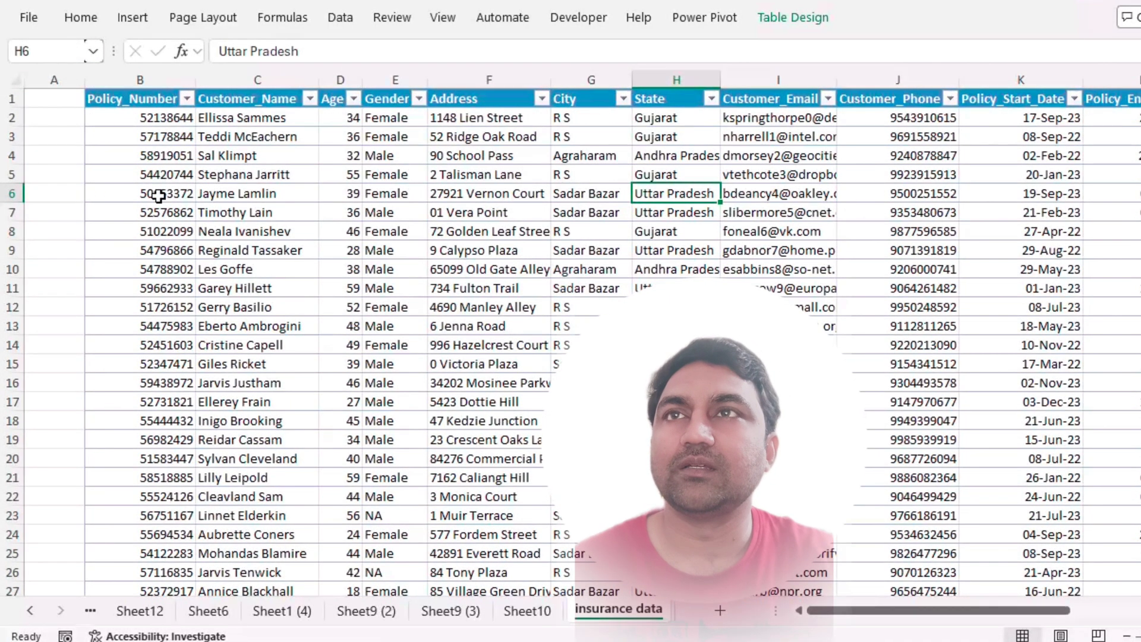
left_click_drag(82, 85, 167, 84)
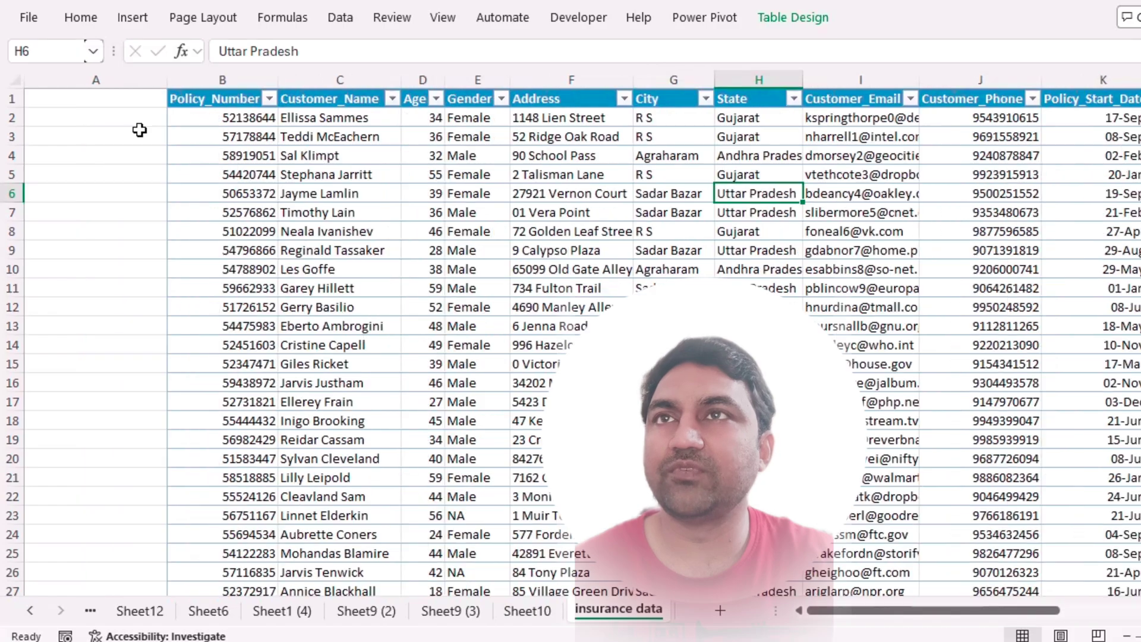
left_click(46, 134)
left_click(300, 192)
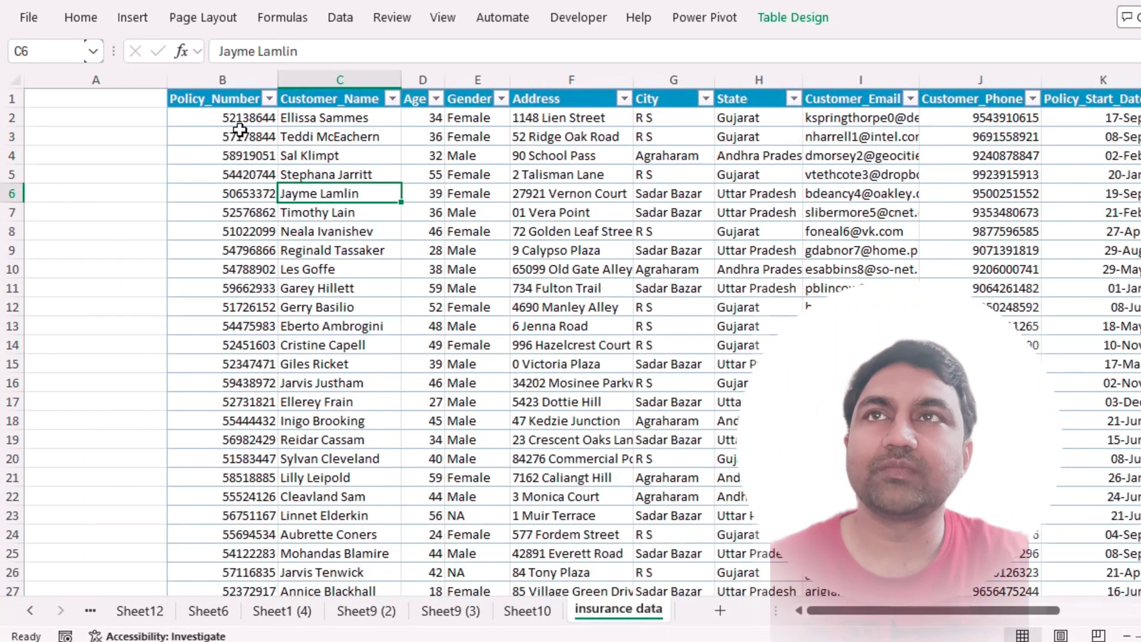
left_click(131, 18)
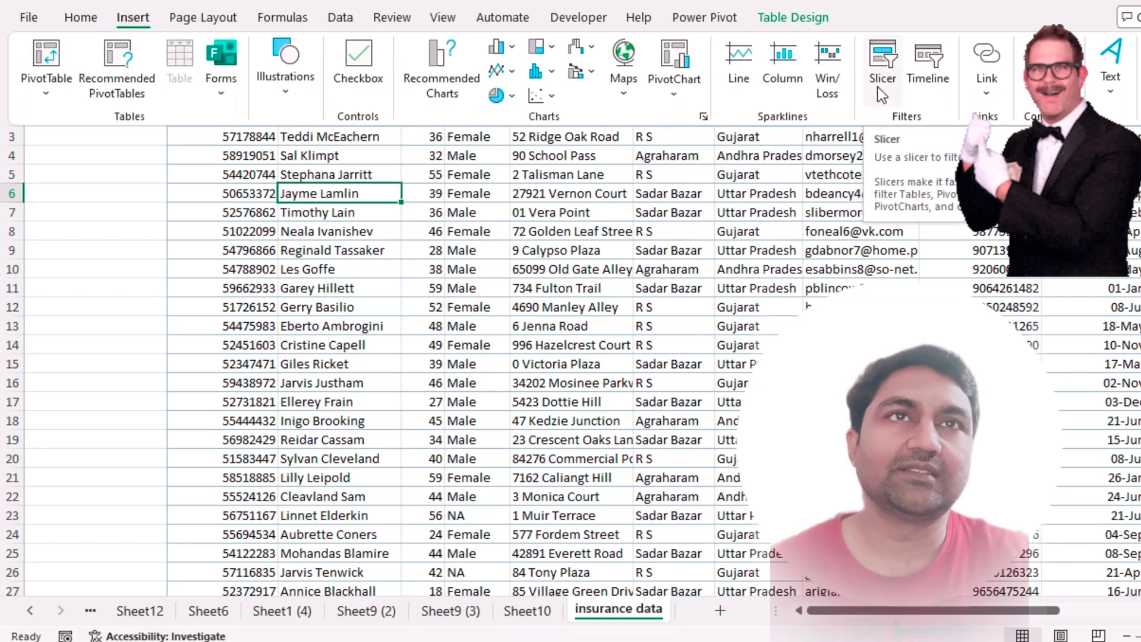
- Insert four table slicers for Gender, State, Policy_Type and Policy_Status
key("Escape")
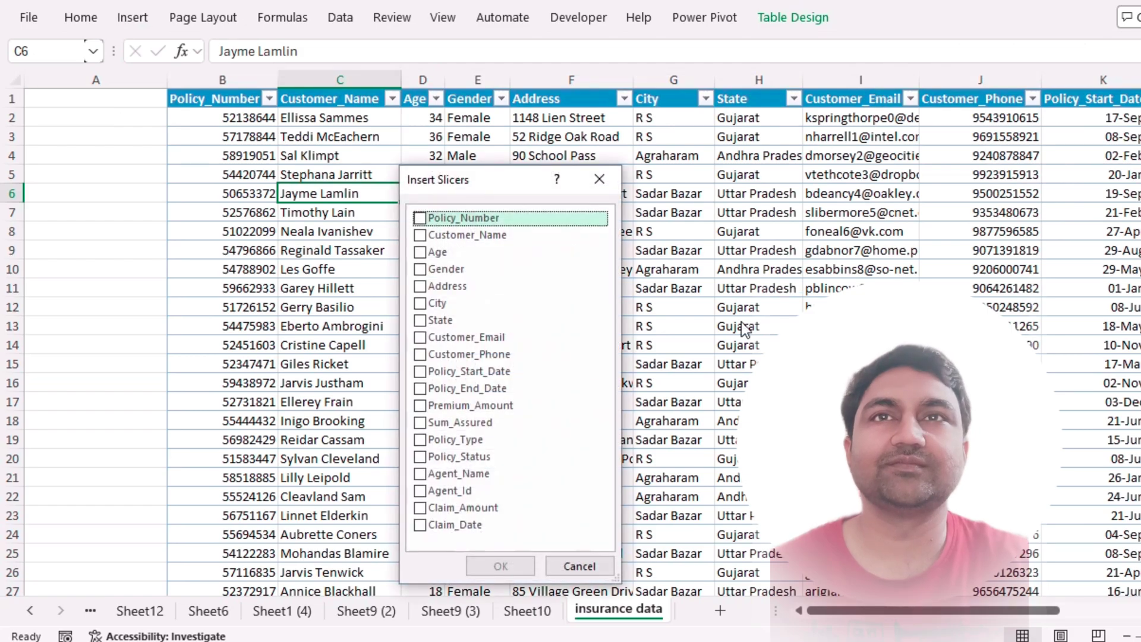
left_click_drag(503, 174, 611, 153)
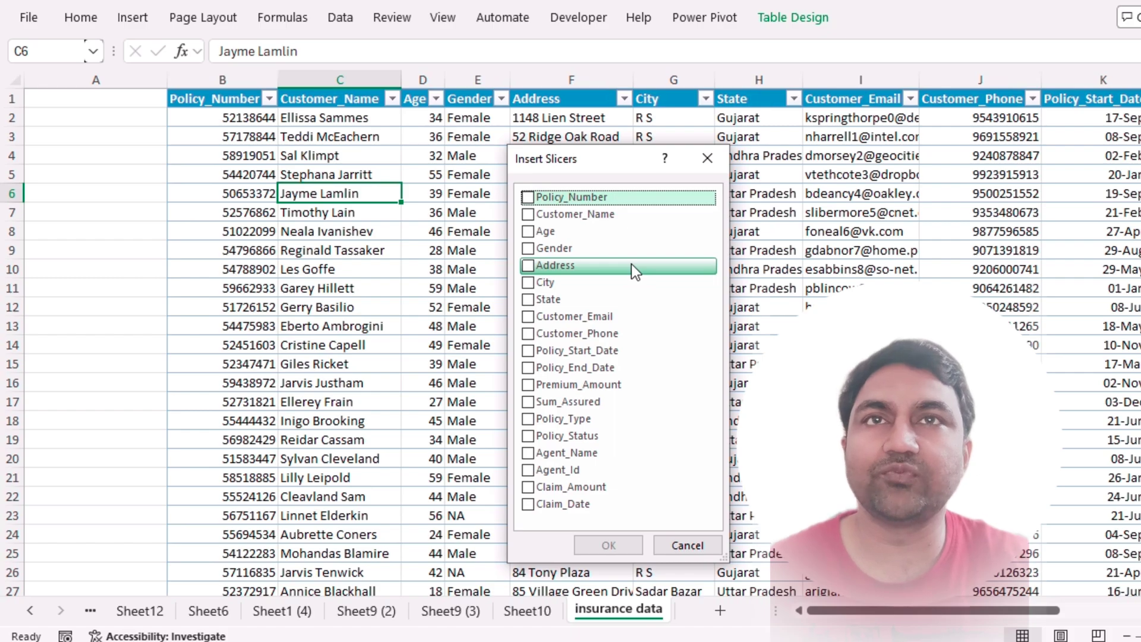
left_click(527, 230)
left_click(530, 238)
left_click(529, 248)
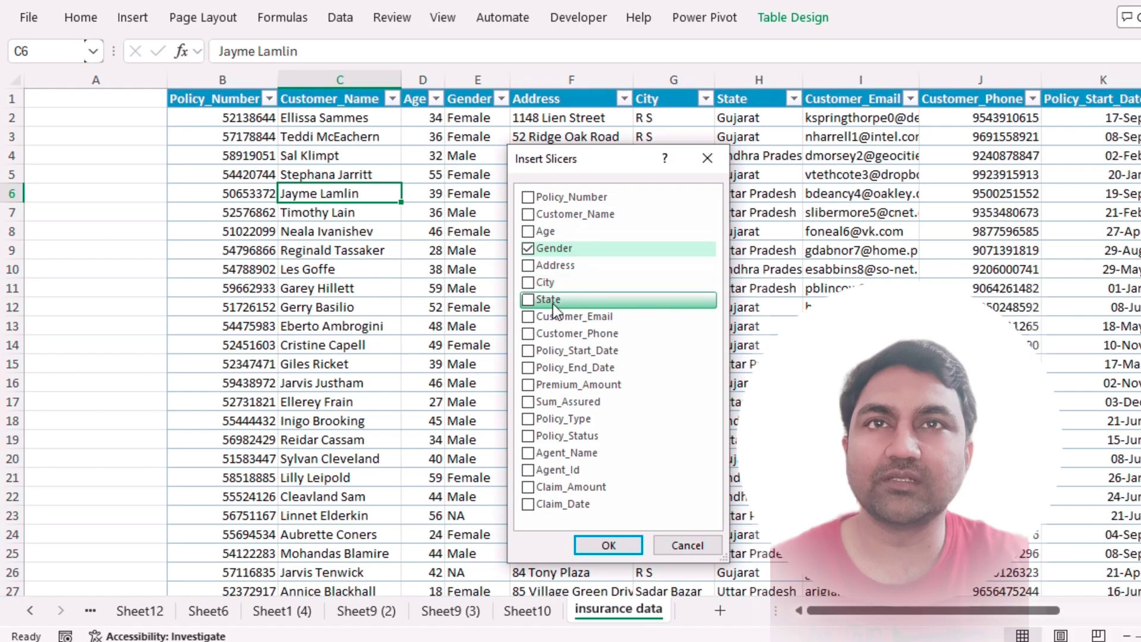
left_click(528, 299)
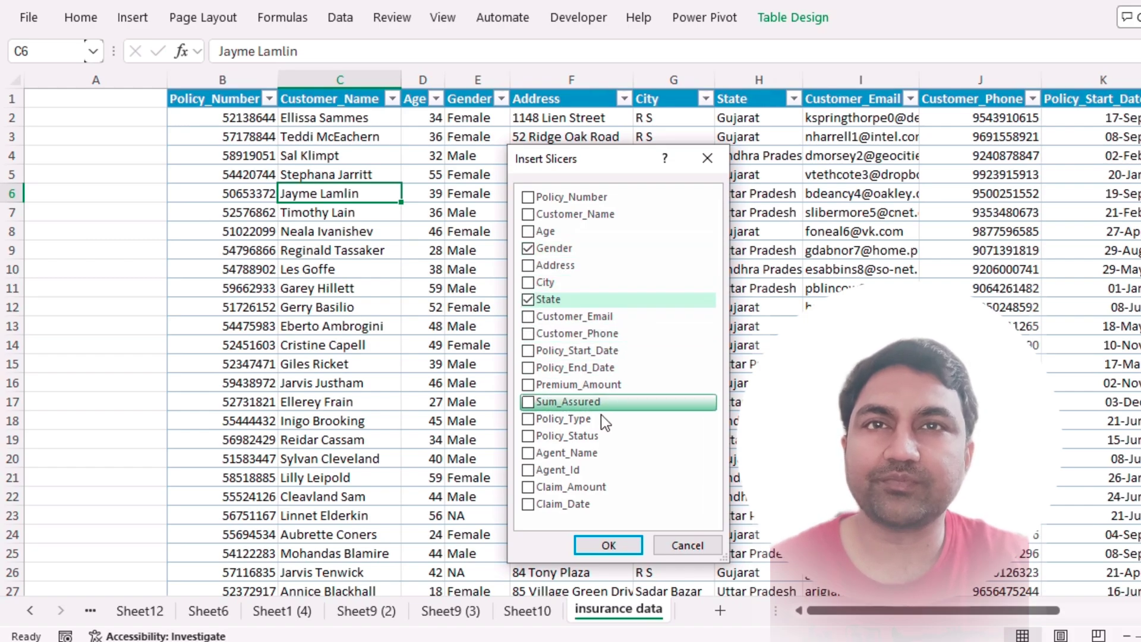
left_click(529, 419)
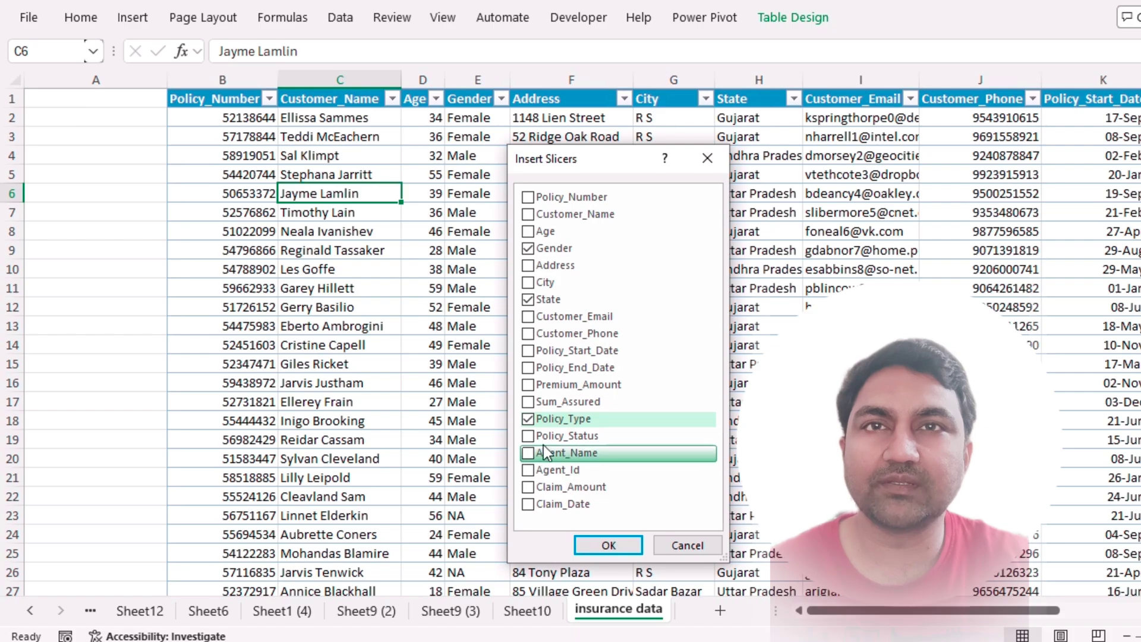
left_click(527, 435)
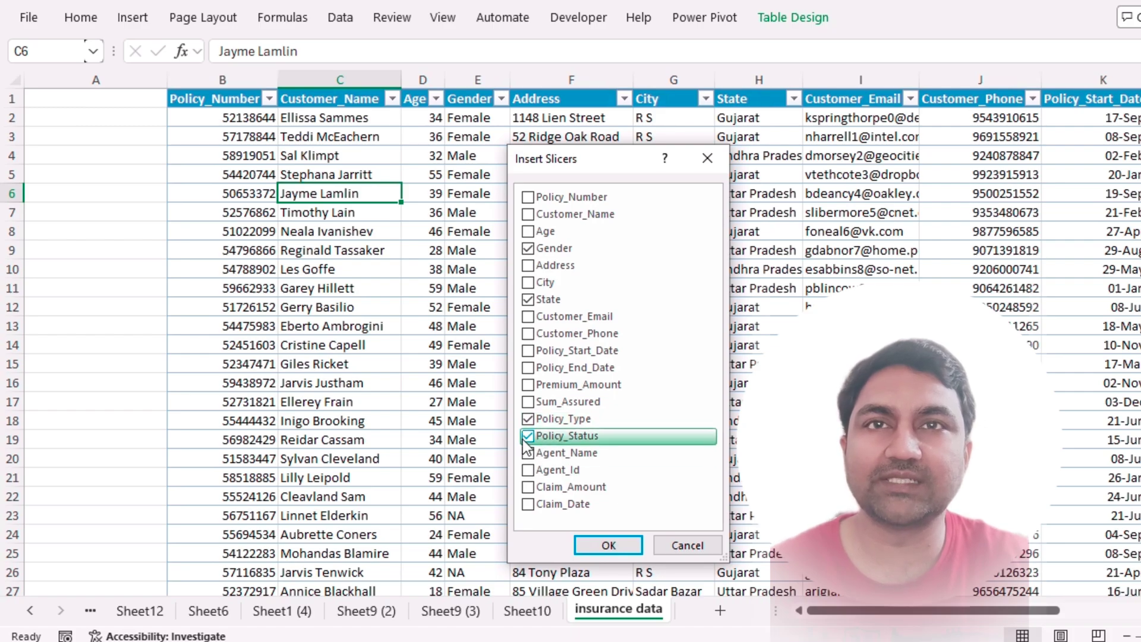
left_click(608, 545)
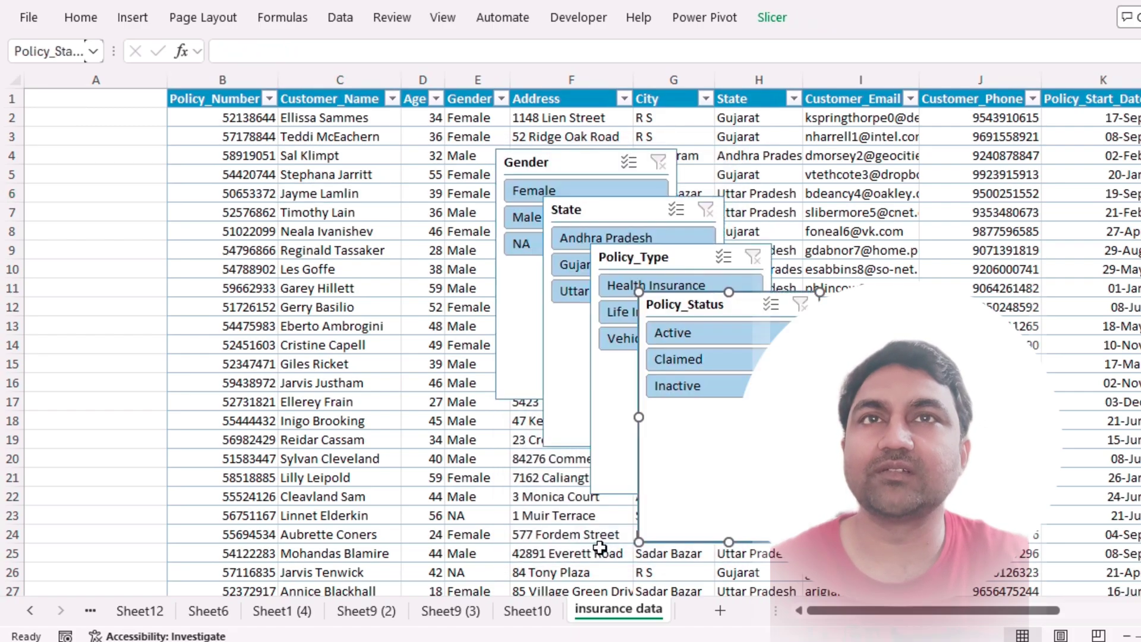
- Move the Policy_Status slicer to the top of column A, widen the column, and shorten the slicer
left_click(395, 362)
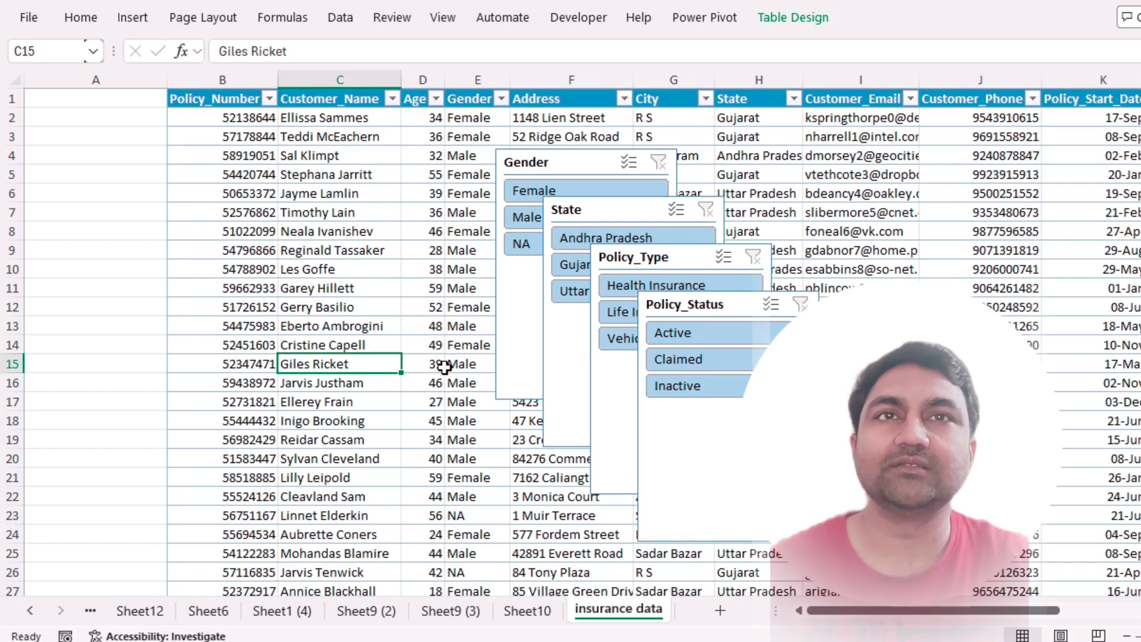
left_click_drag(650, 318, 51, 124)
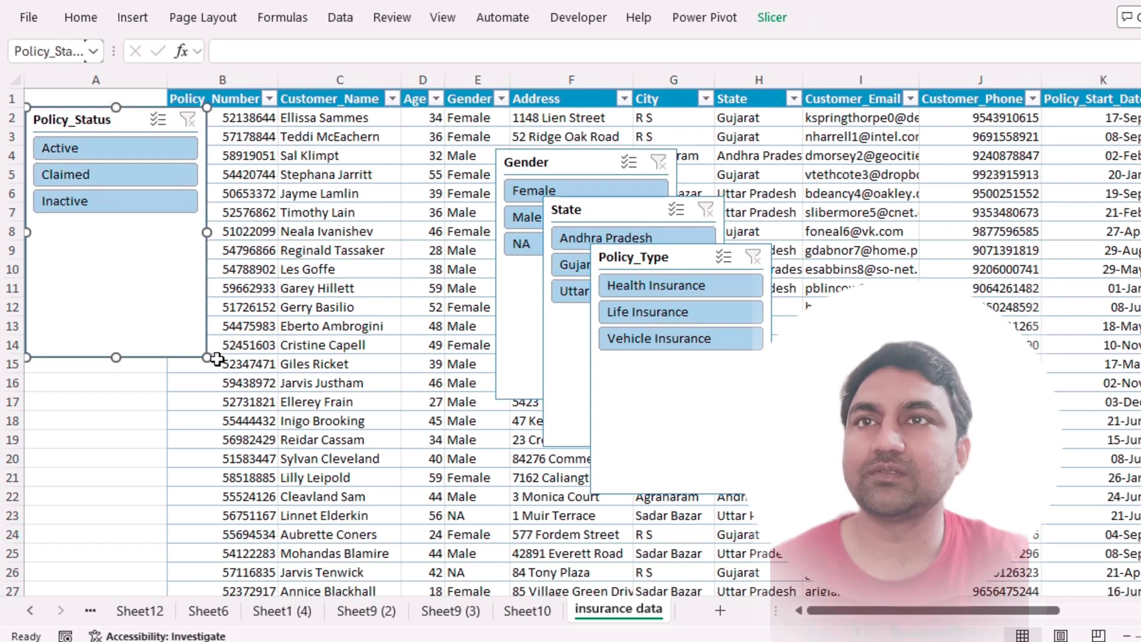
left_click(255, 249)
mouse_move(168, 79)
left_mouse_down()
mouse_move(185, 81)
mouse_move(175, 80)
left_mouse_up()
left_click(122, 273)
left_click_drag(118, 356, 134, 225)
- Place the Policy_Type and State slicers below Policy_Status, each shortened to fit its items
left_click(697, 403)
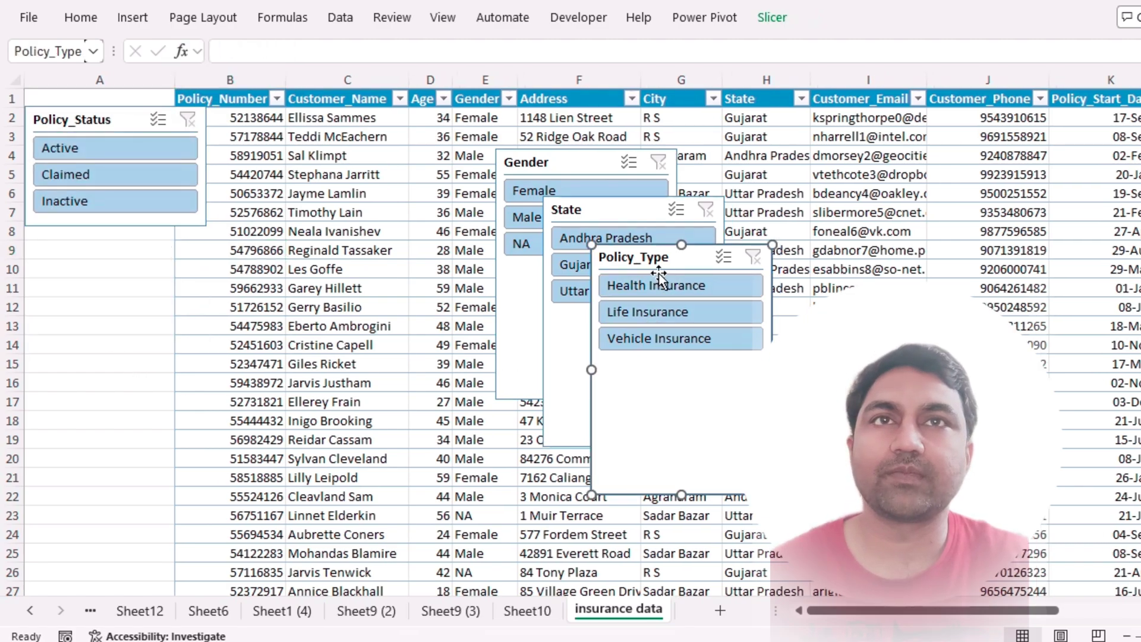
left_click_drag(722, 397, 181, 402)
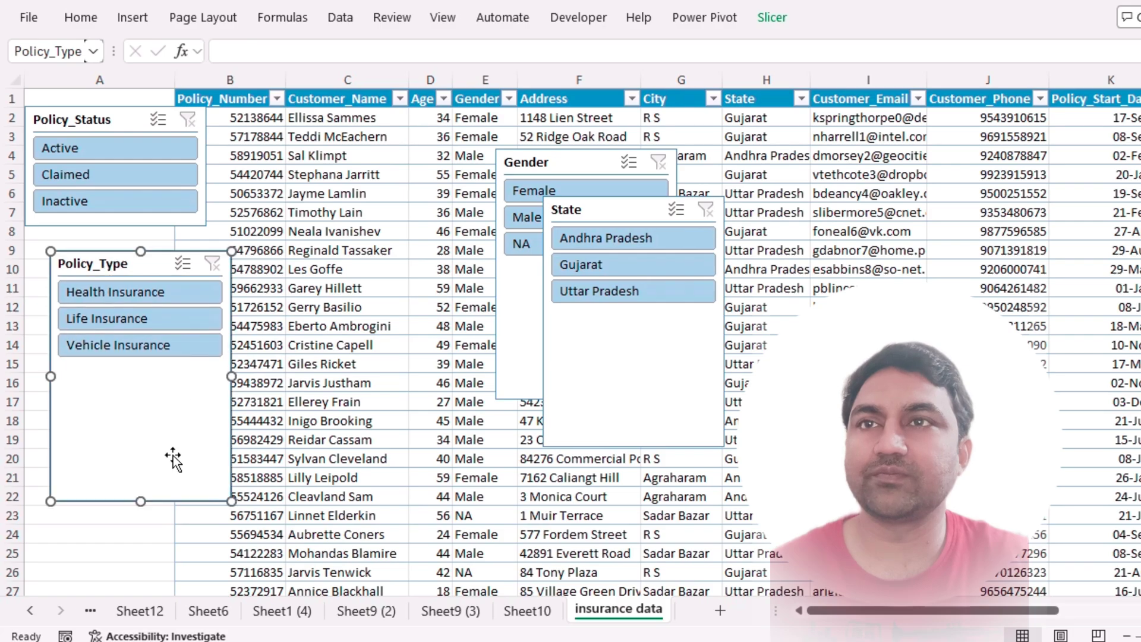
left_click_drag(141, 501, 133, 376)
left_click(672, 366)
left_click_drag(636, 445, 634, 324)
left_click_drag(606, 214, 113, 398)
- Shorten the Gender slicer and move it beside Policy_Type
left_click(597, 165)
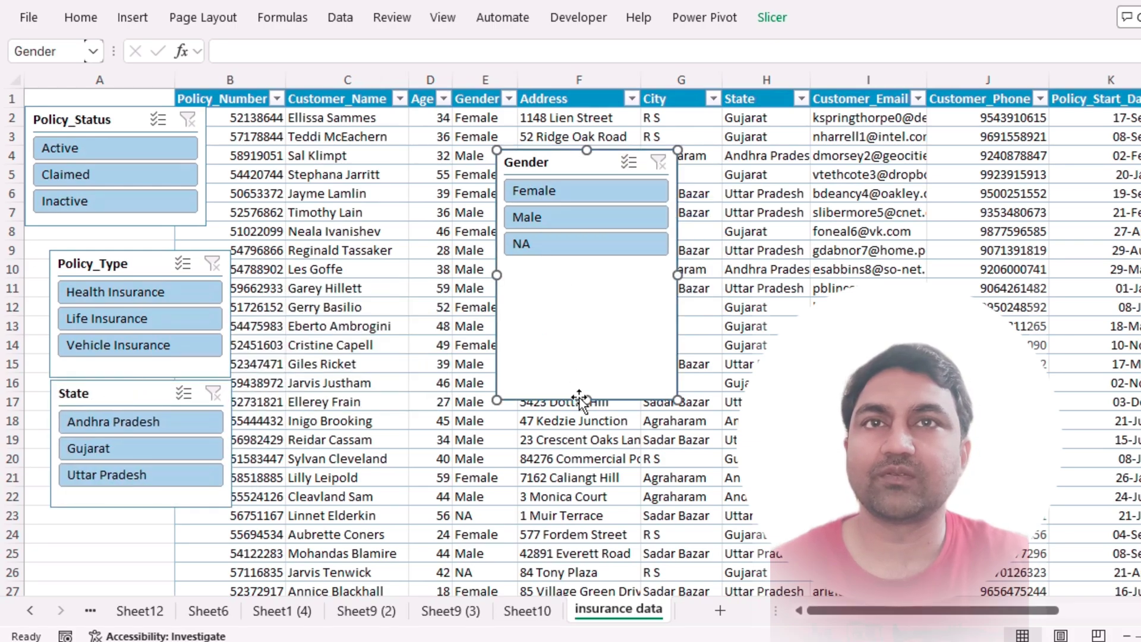
left_click_drag(586, 402, 597, 282)
left_click_drag(565, 162, 369, 254)
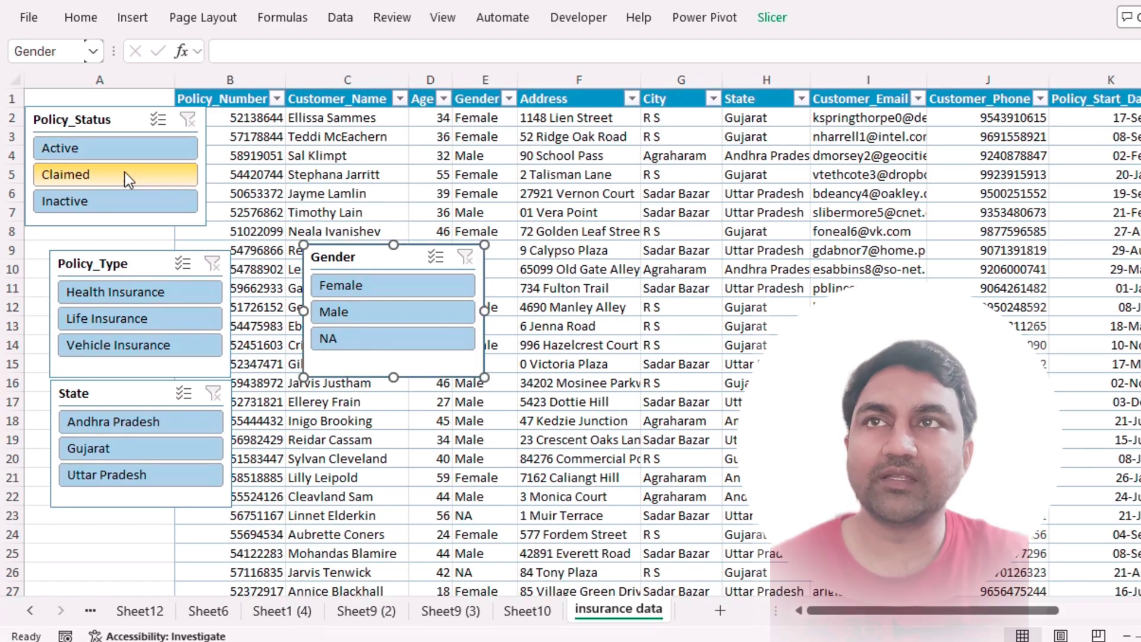
left_click(94, 119)
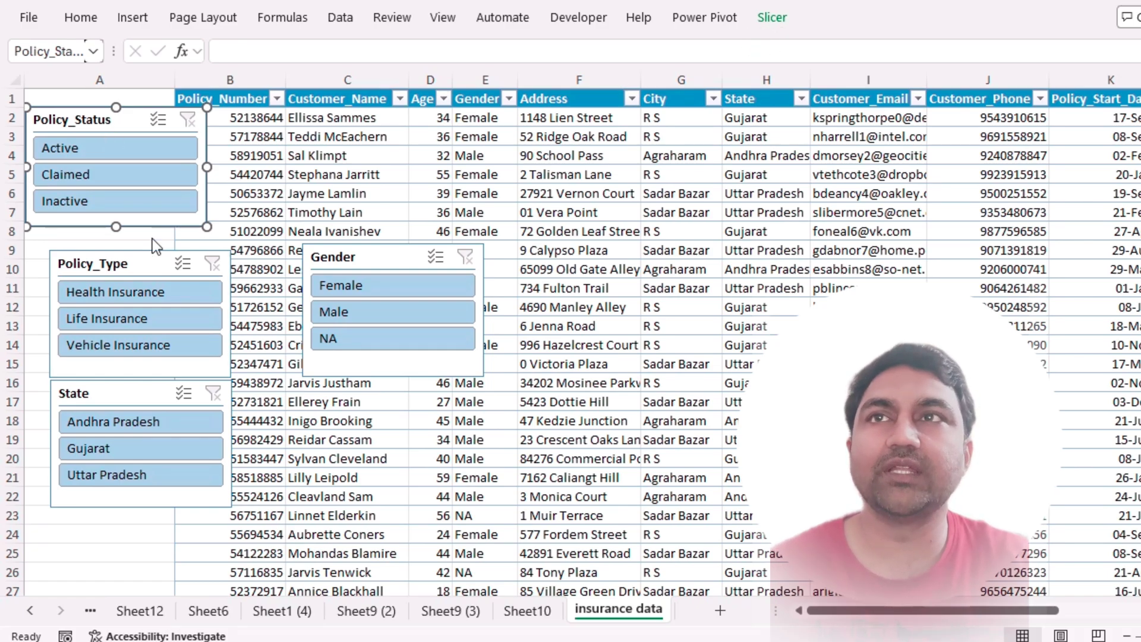
- Set the Policy_Status and Gender slicers to show their buttons in 2 columns
left_click(771, 19)
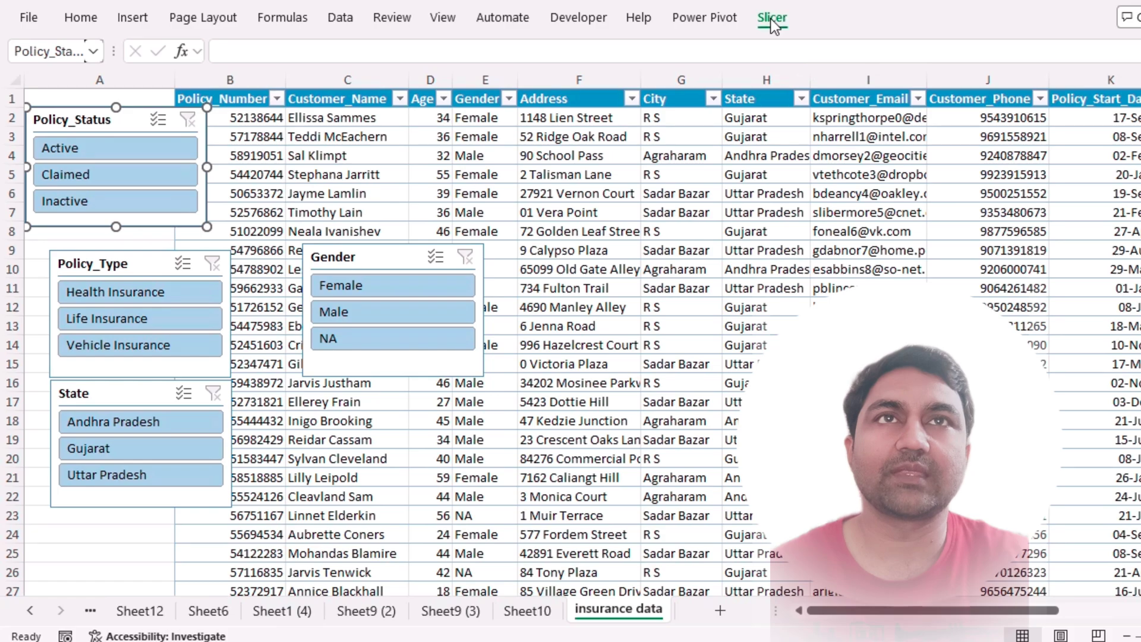
left_click(772, 19)
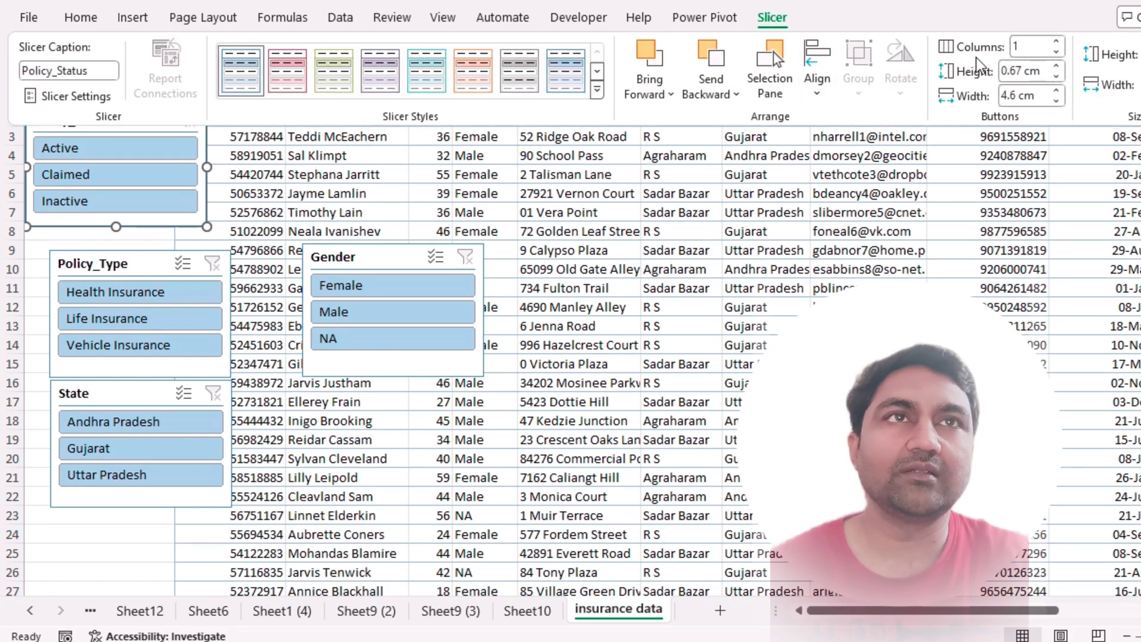
left_click(1058, 43)
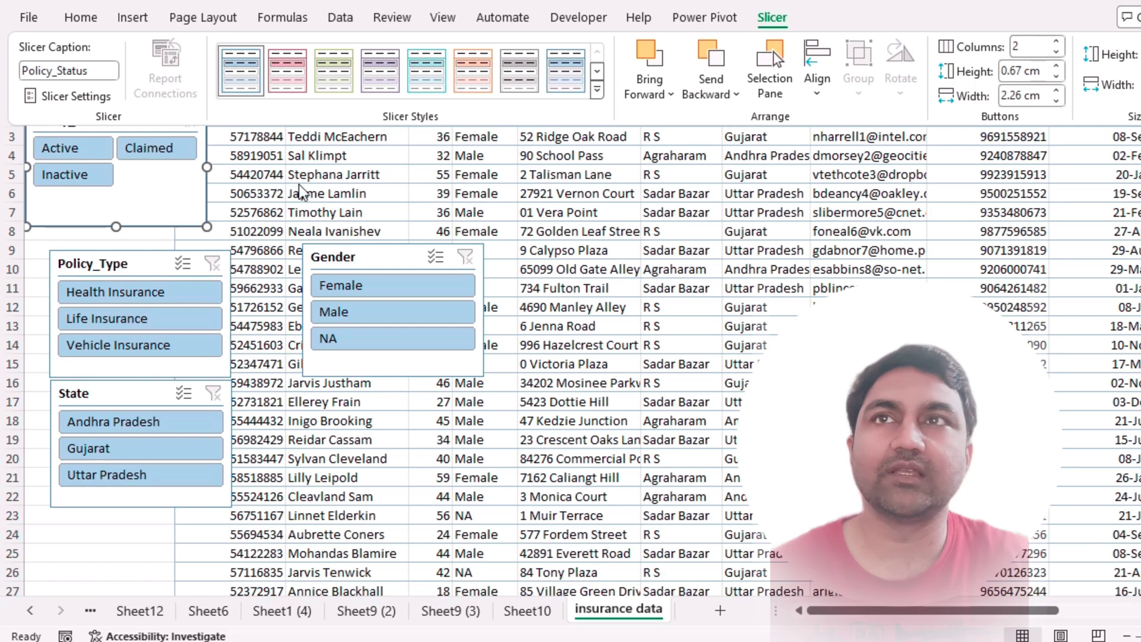
left_click(357, 257)
left_click(368, 256)
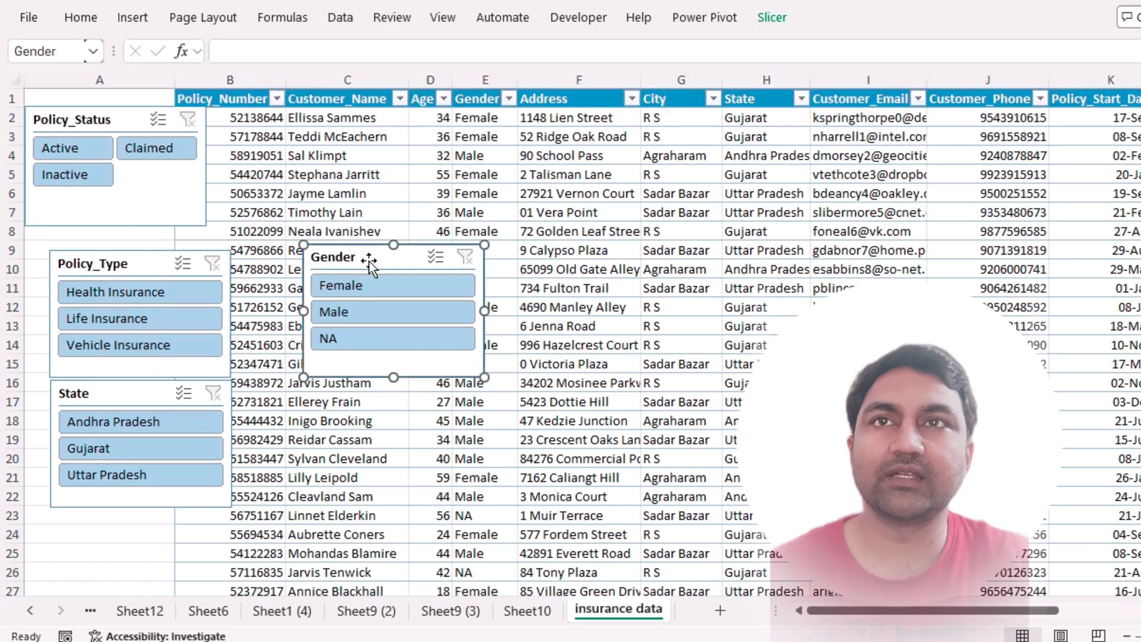
left_click(773, 23)
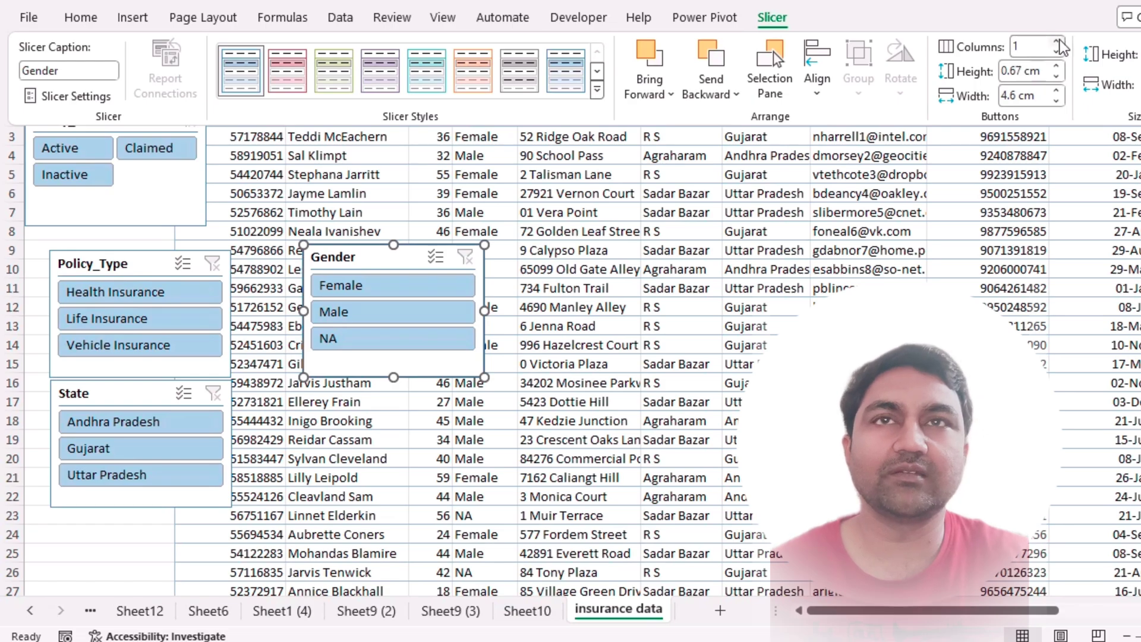
left_click(1059, 43)
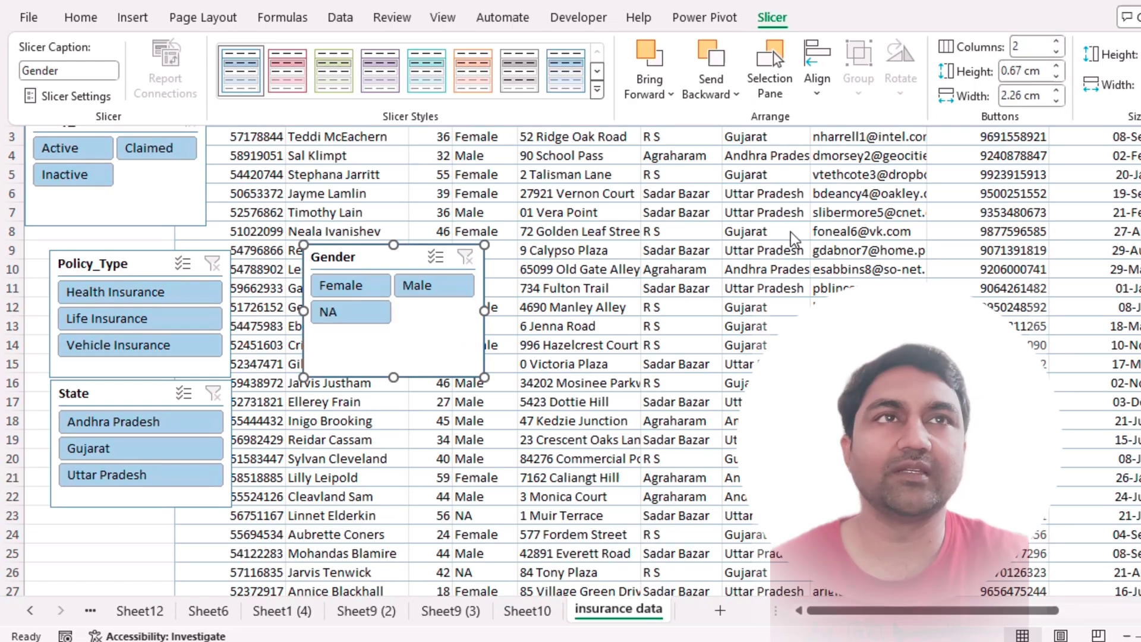
left_click(408, 354)
- Shift State and Policy_Type down, shorten Policy_Status, and fit the Gender slicer beneath it
left_click_drag(117, 393, 109, 458)
left_click_drag(88, 277, 88, 323)
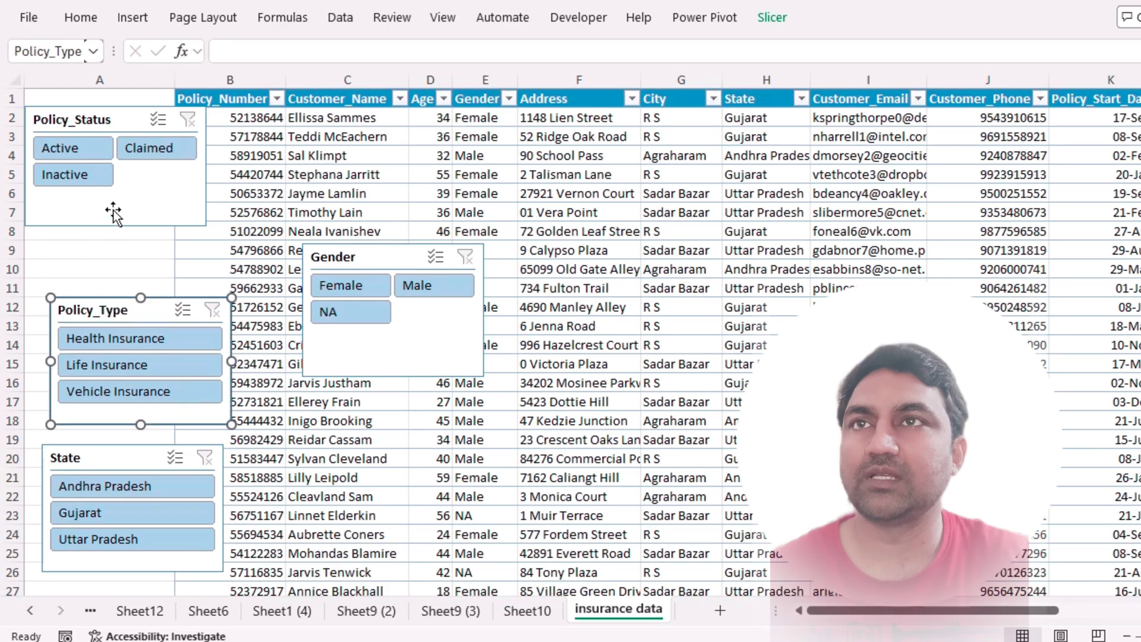
left_click(110, 221)
left_click_drag(116, 224, 117, 198)
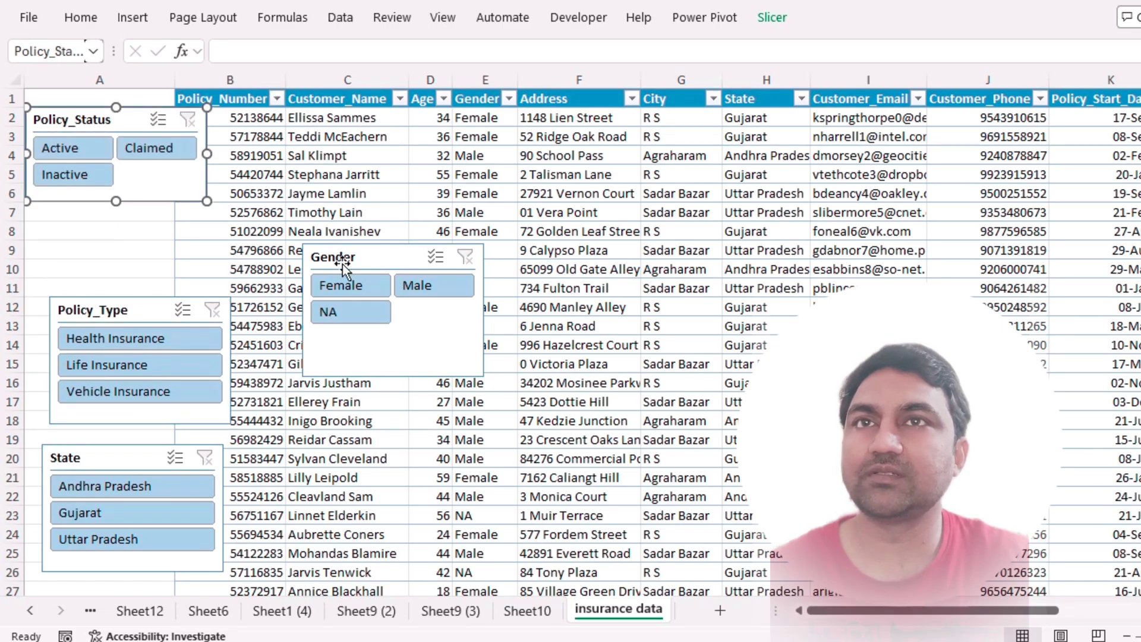
left_click_drag(316, 257, 38, 213)
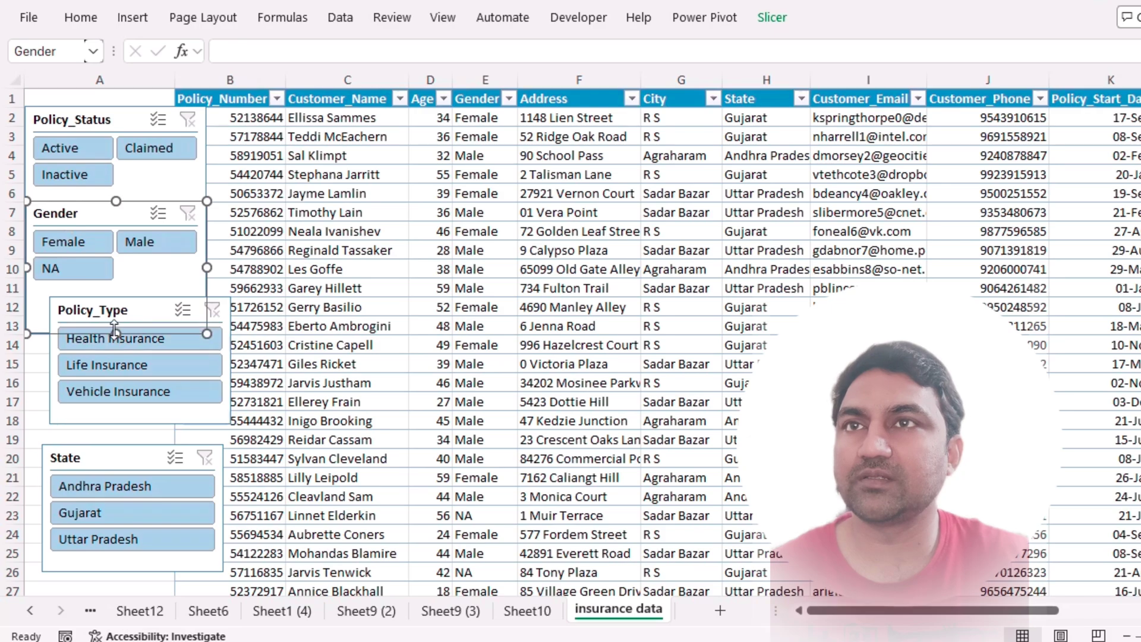
left_click_drag(116, 333, 126, 308)
- Align the State slicer under Policy_Type and widen column A to fit the stack
left_click(158, 413)
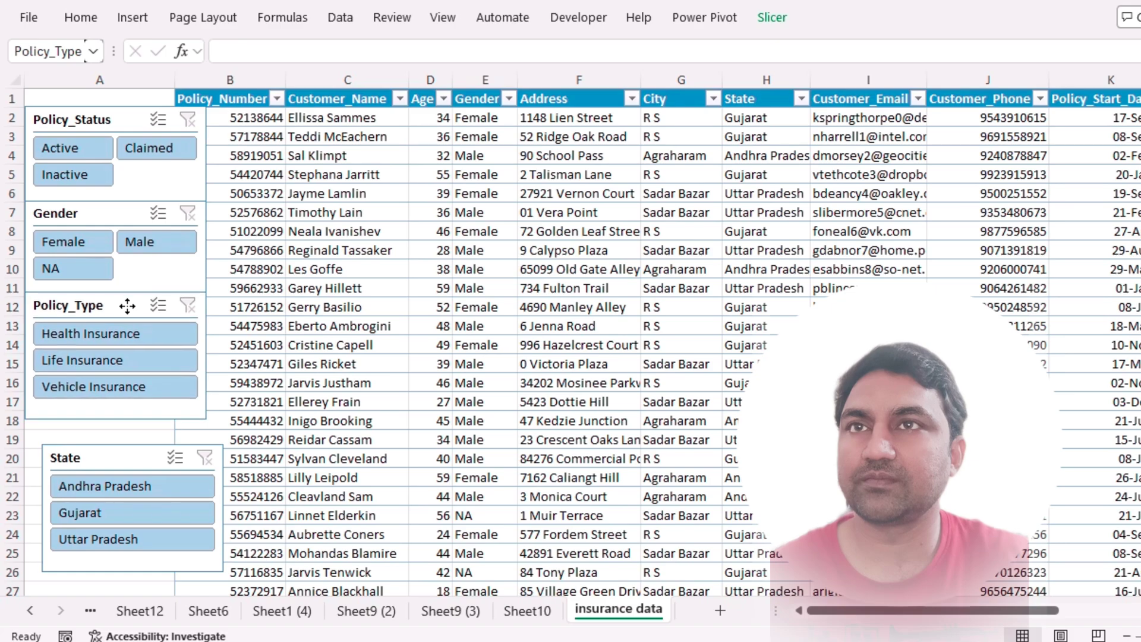
left_click_drag(137, 457, 119, 430)
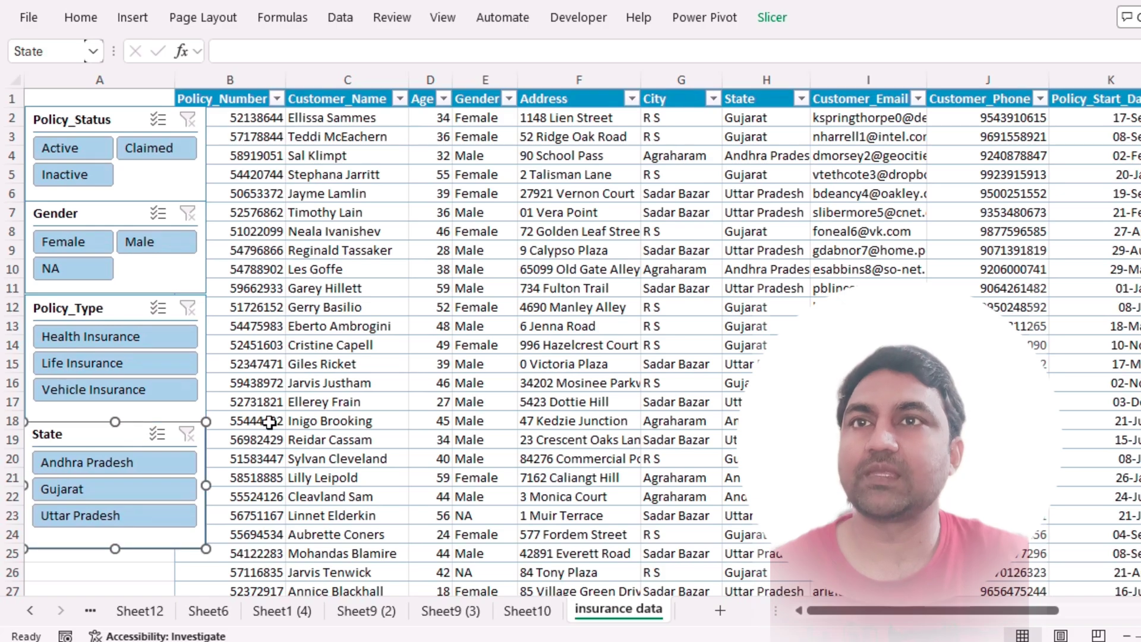
left_click(295, 422)
left_click_drag(180, 82, 211, 82)
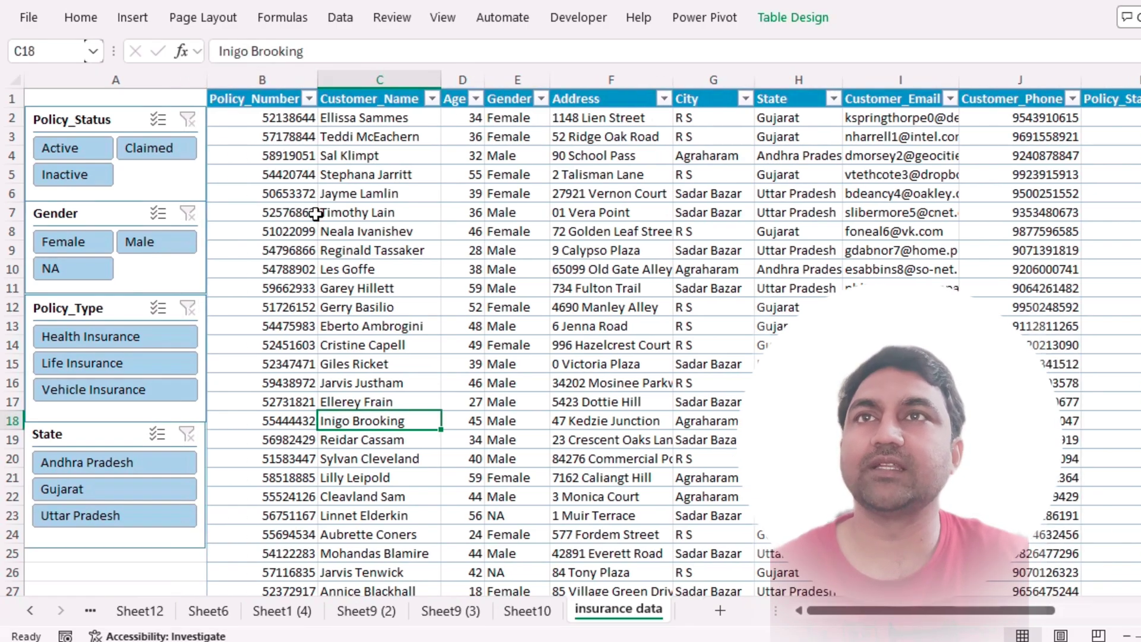
- Autofit column B, then narrow it to 85 pixels beside the slicer stack
left_click(297, 212)
double_click(317, 73)
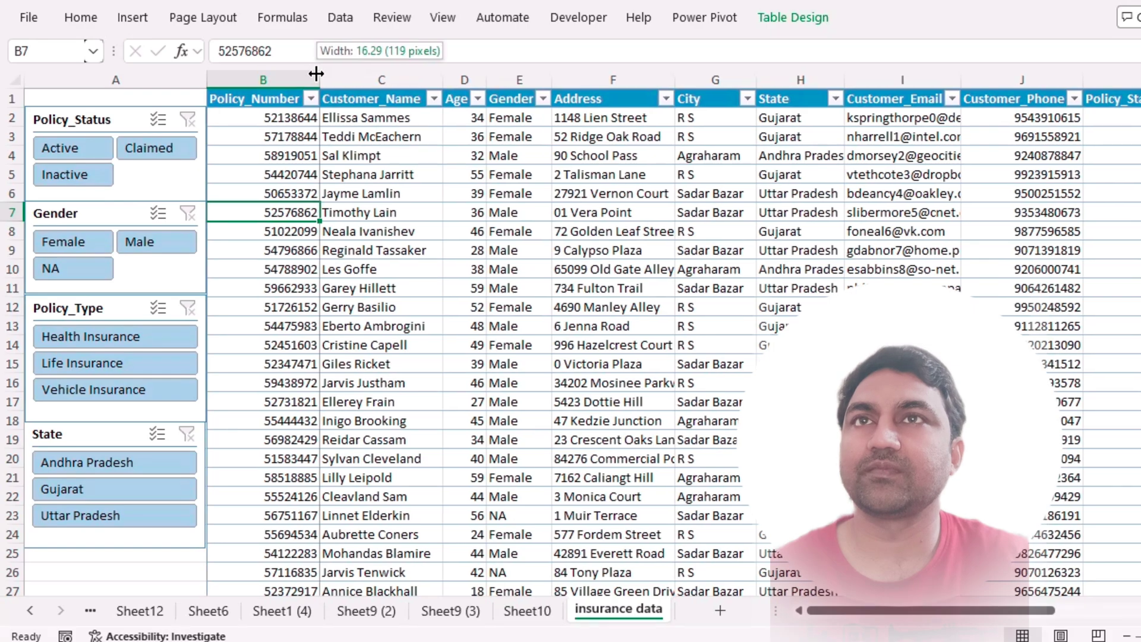
left_click_drag(318, 76, 287, 78)
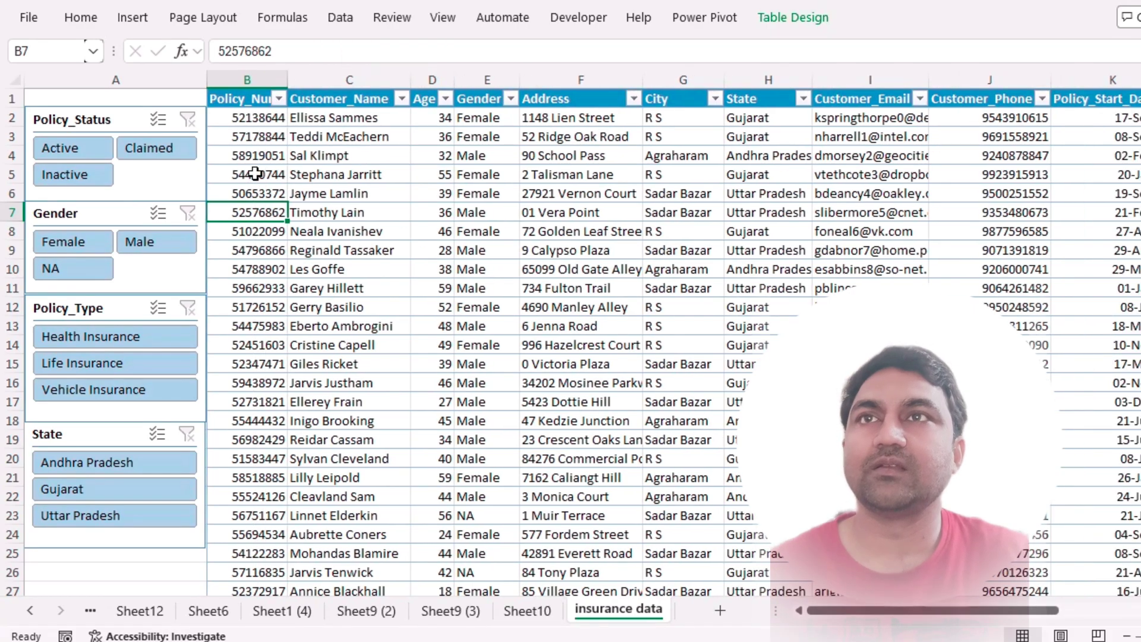
left_click(254, 307)
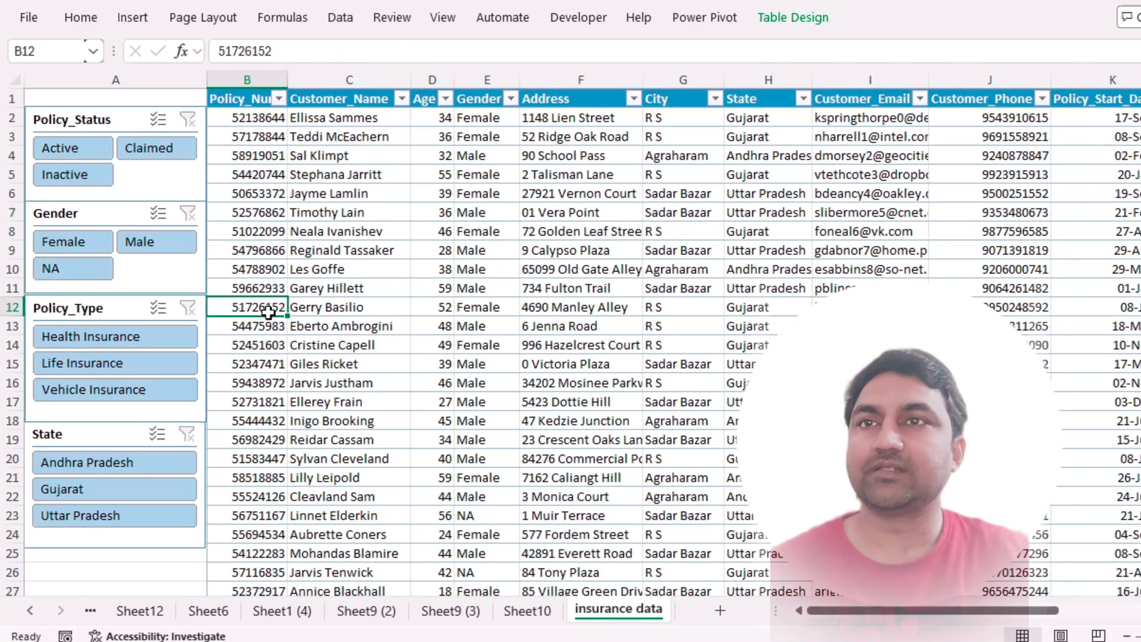
- Select the Policy_Status slicer, glance at its Slicer options, then dismiss them and deselect
left_click(106, 120)
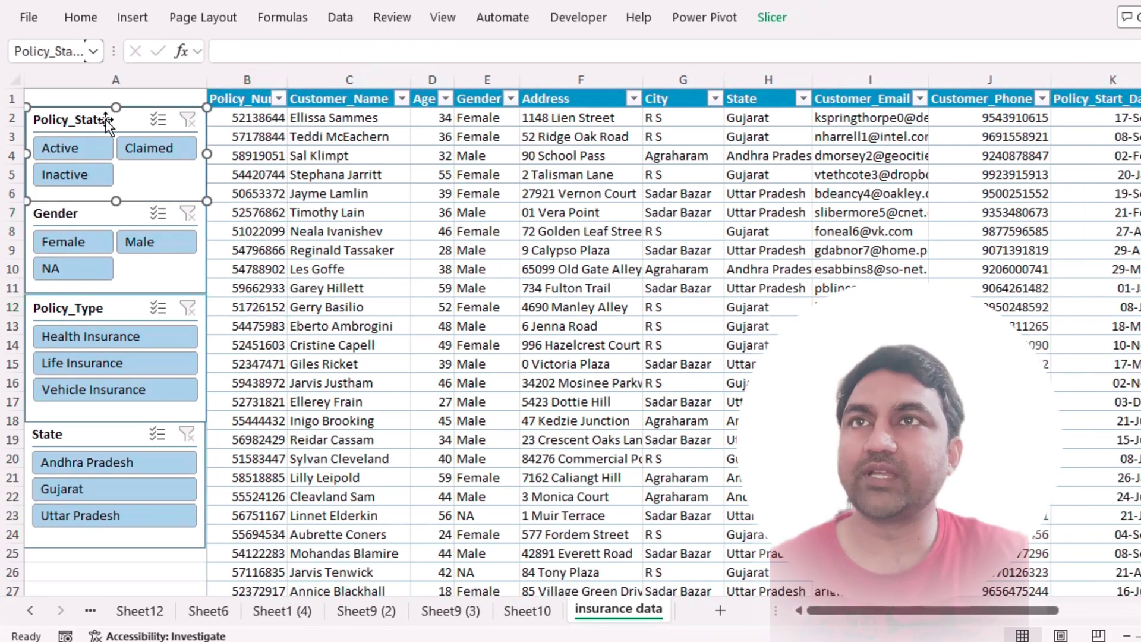
left_click(778, 12)
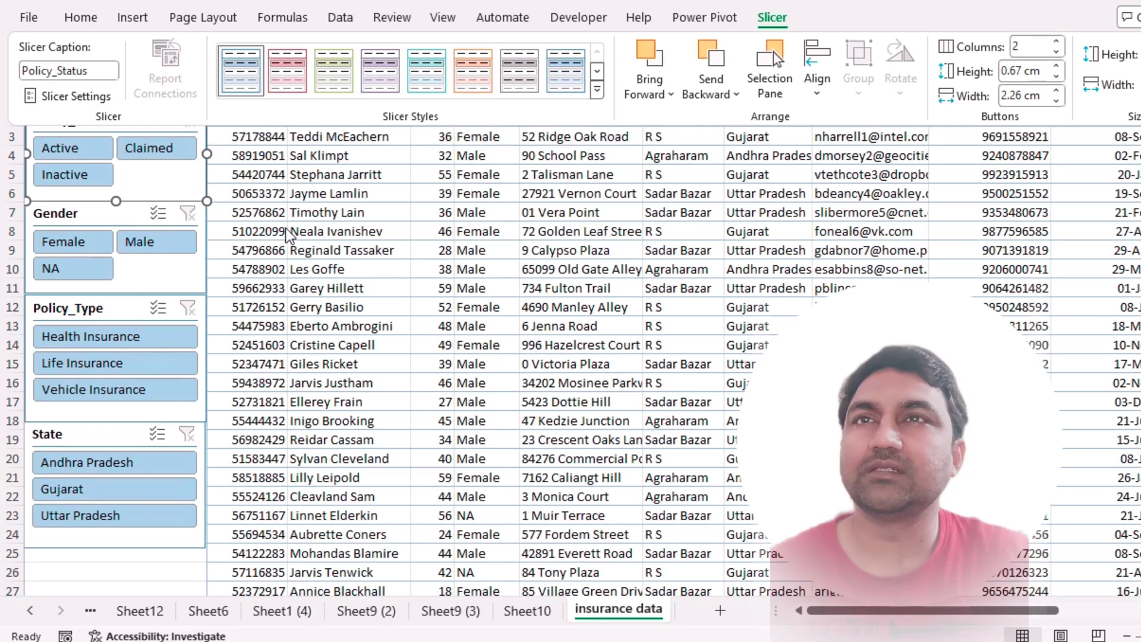
key("Escape")
left_click(279, 243)
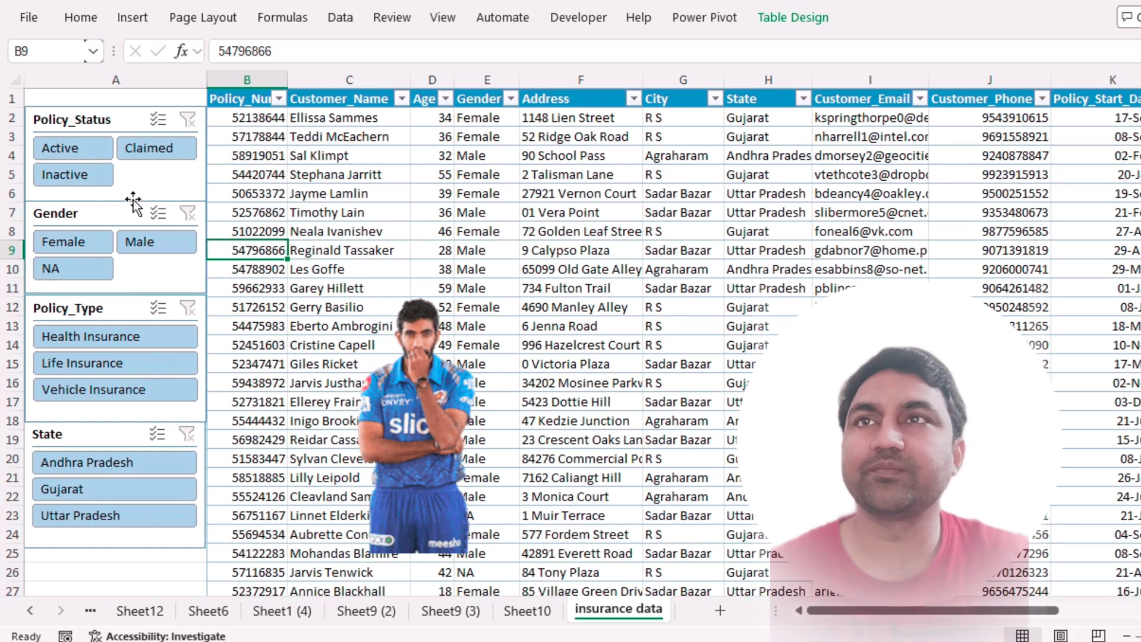
- Filter the slicers to Active, Female and Health Insurance policies
left_click(65, 151)
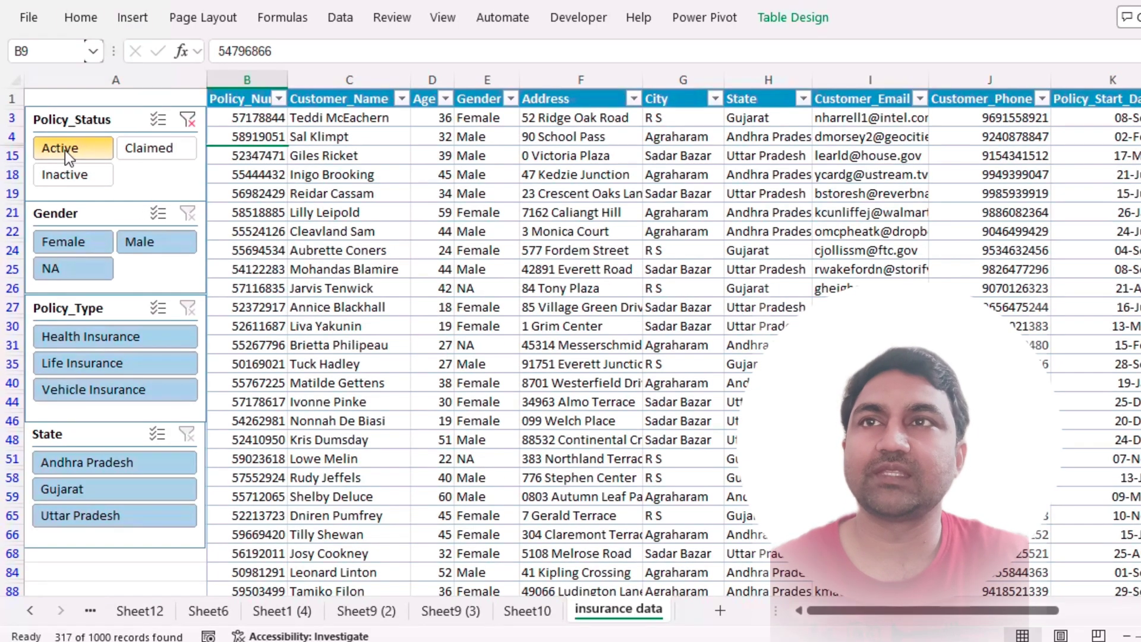
left_click(86, 240)
left_click(90, 337)
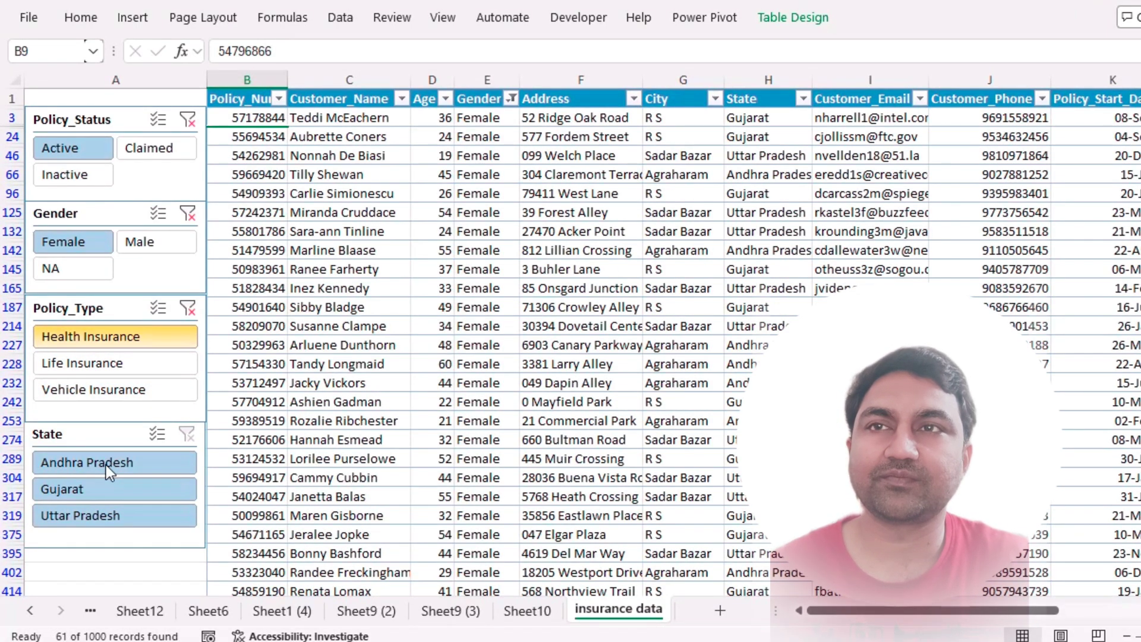
- Try Andhra Pradesh and Gujarat with Multi-Select in the State slicer, then clear the State filter
left_click(106, 465)
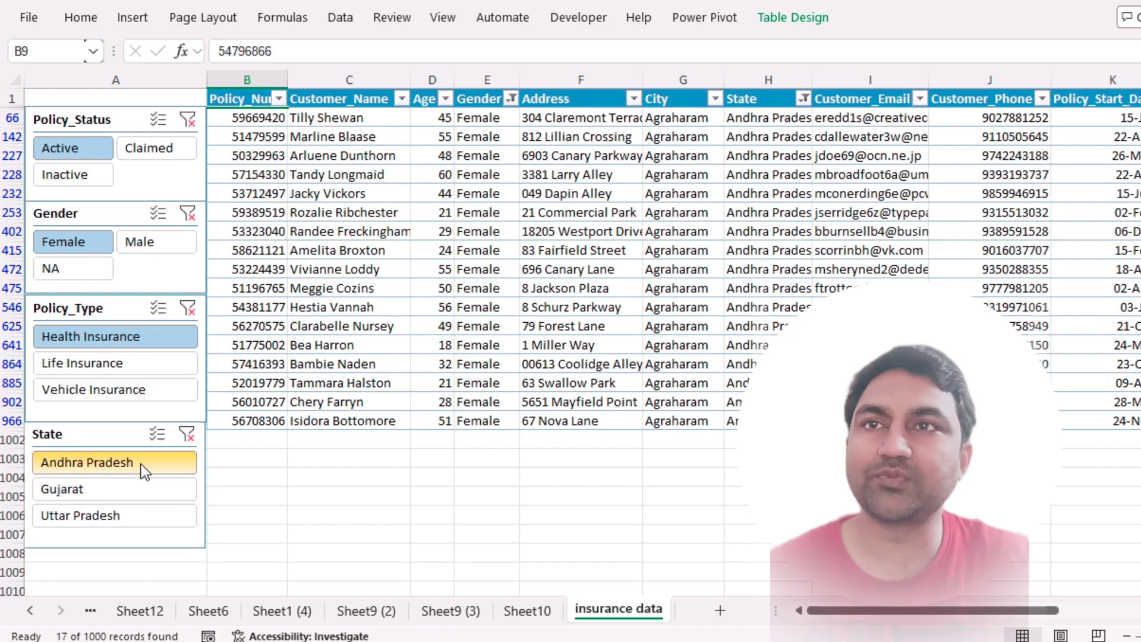
left_click(153, 438)
left_click(114, 490)
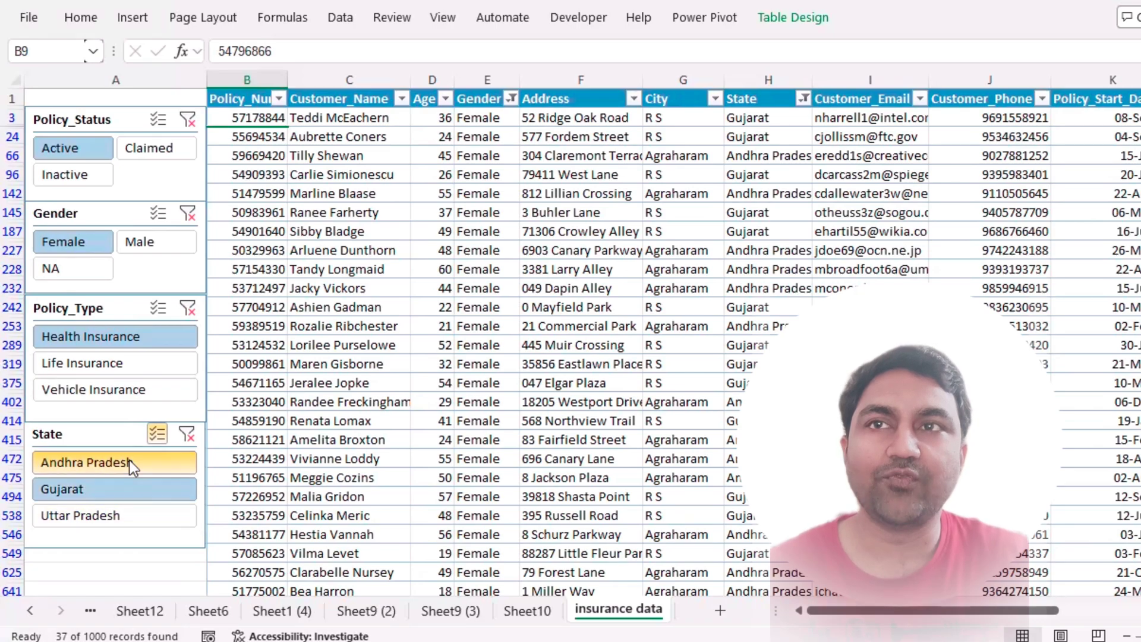
left_click(190, 440)
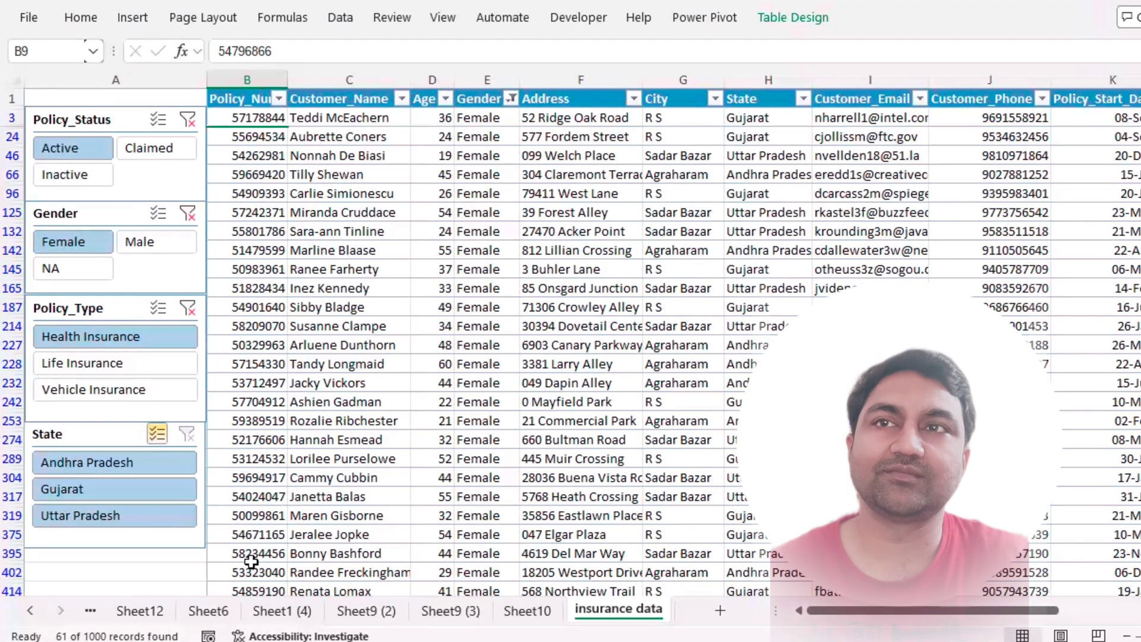